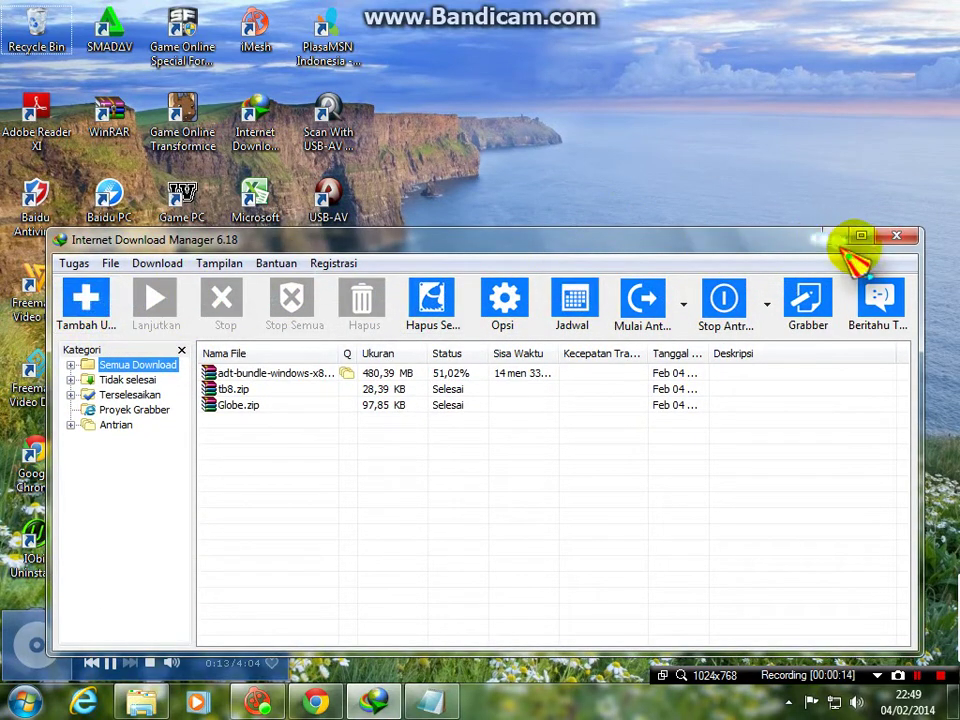
# Widen the Internet Download Manager window slightly and switch its toolbar look to Globe.
pyautogui.moveTo(922, 280); pyautogui.dragTo(941, 282)
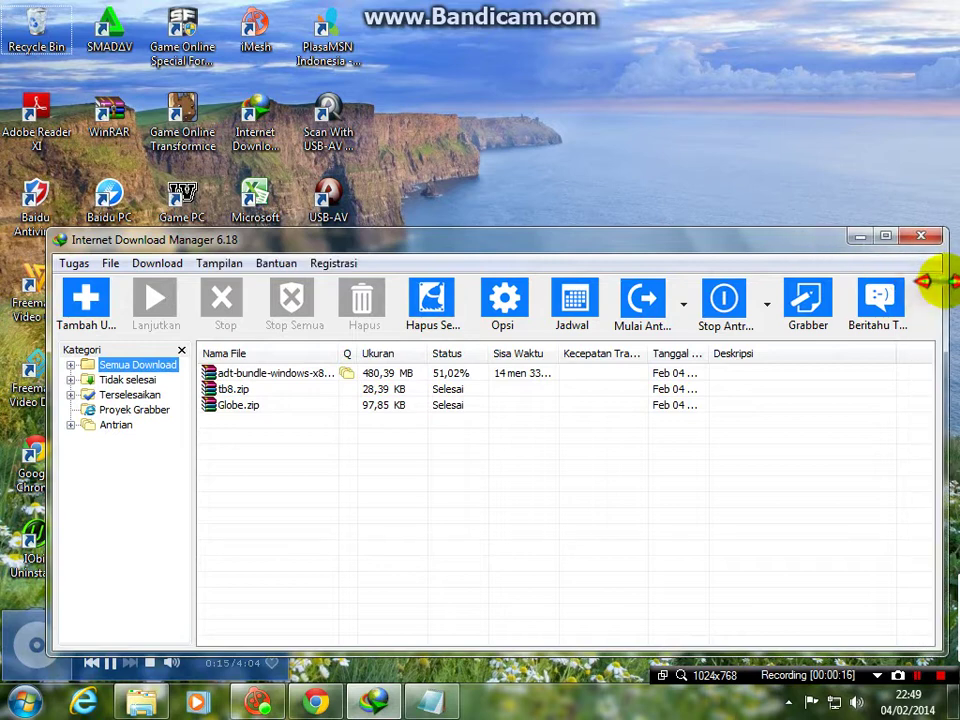
pyautogui.rightClick(922, 300)
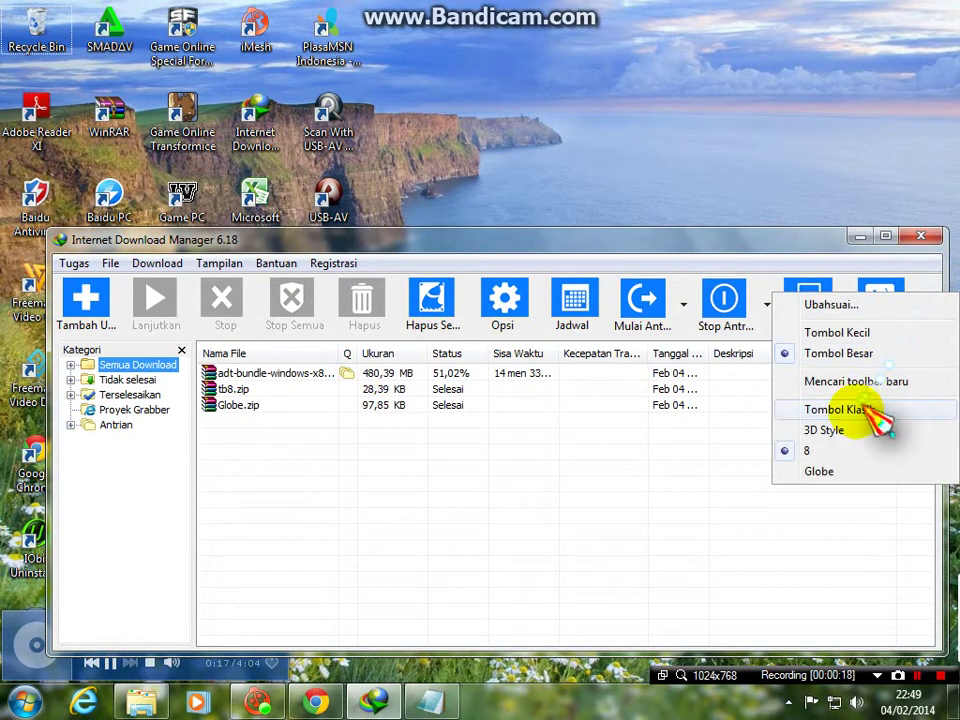
pyautogui.click(828, 472)
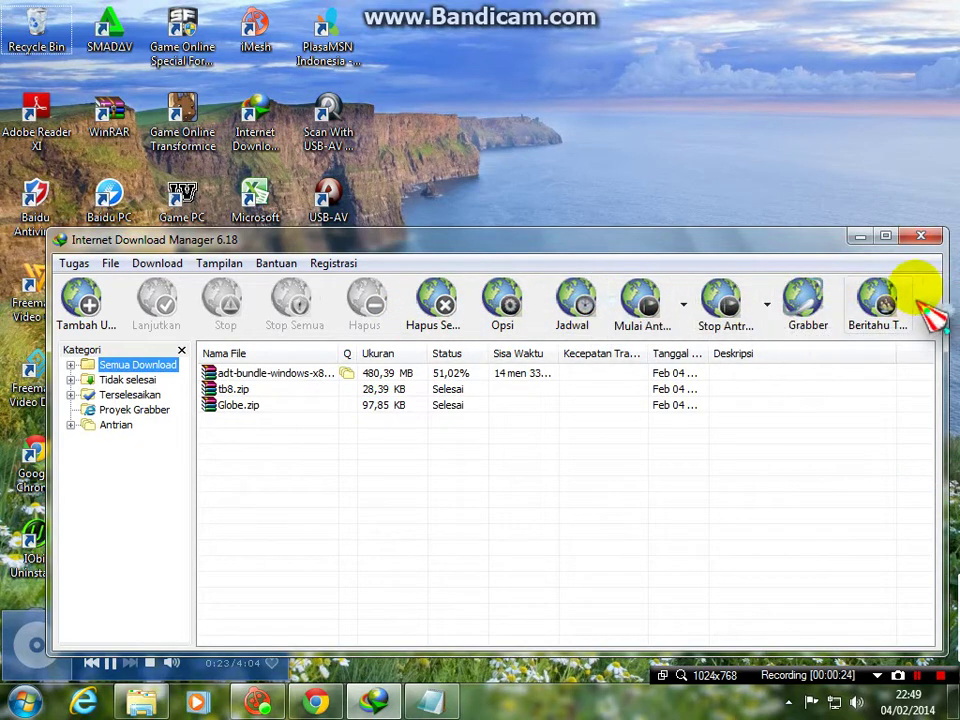
pyautogui.click(432, 702)
pyautogui.click(322, 455)
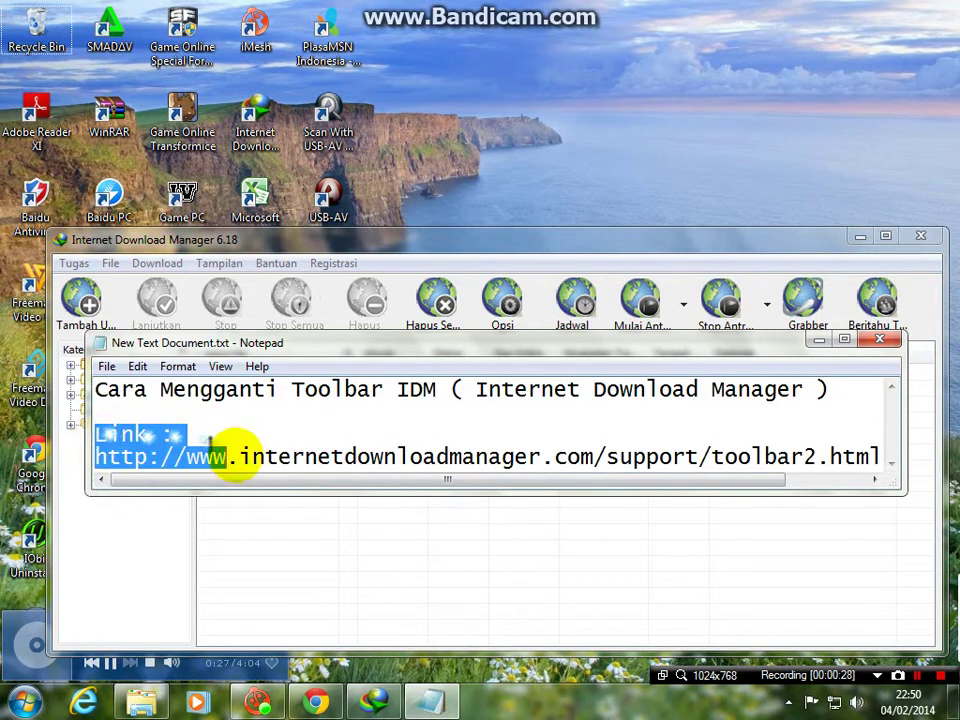
pyautogui.moveTo(335, 456); pyautogui.dragTo(715, 456)
pyautogui.click(875, 454)
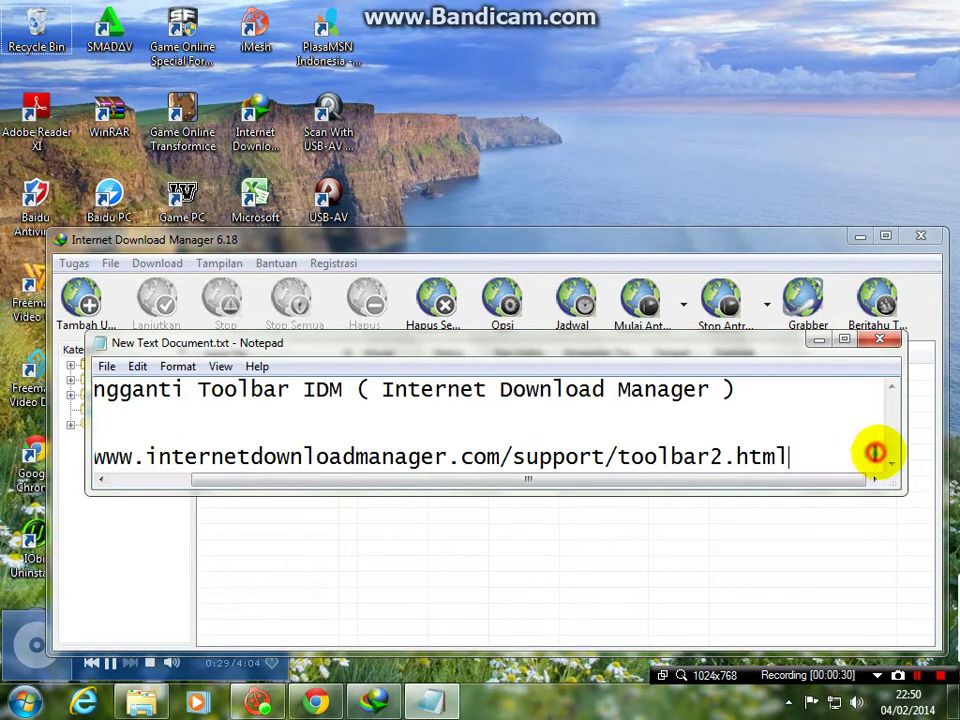
pyautogui.moveTo(851, 456); pyautogui.dragTo(71, 462)
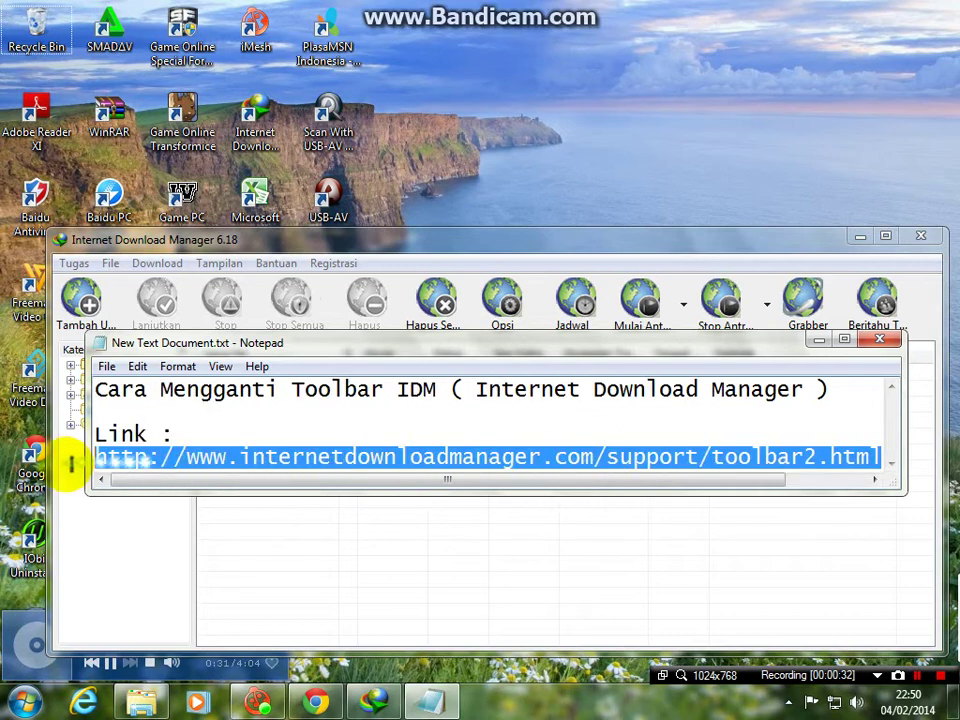
pyautogui.rightClick(215, 460)
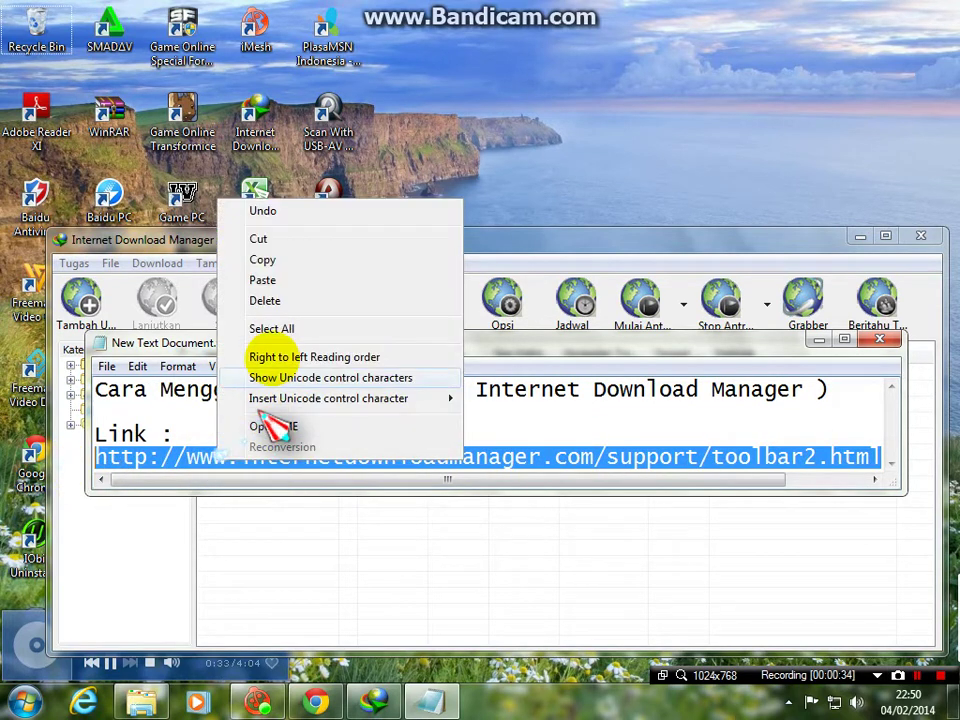
pyautogui.click(262, 259)
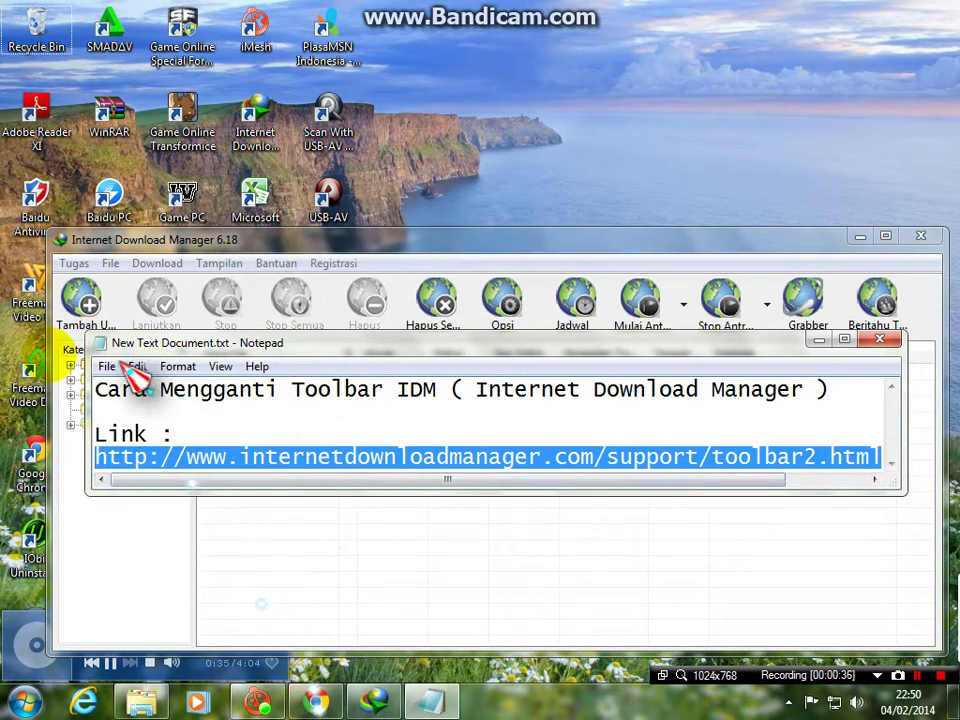
# Launch Google Chrome, load the copied toolbar2.html link and maximize the browser window.
pyautogui.doubleClick(42, 478)
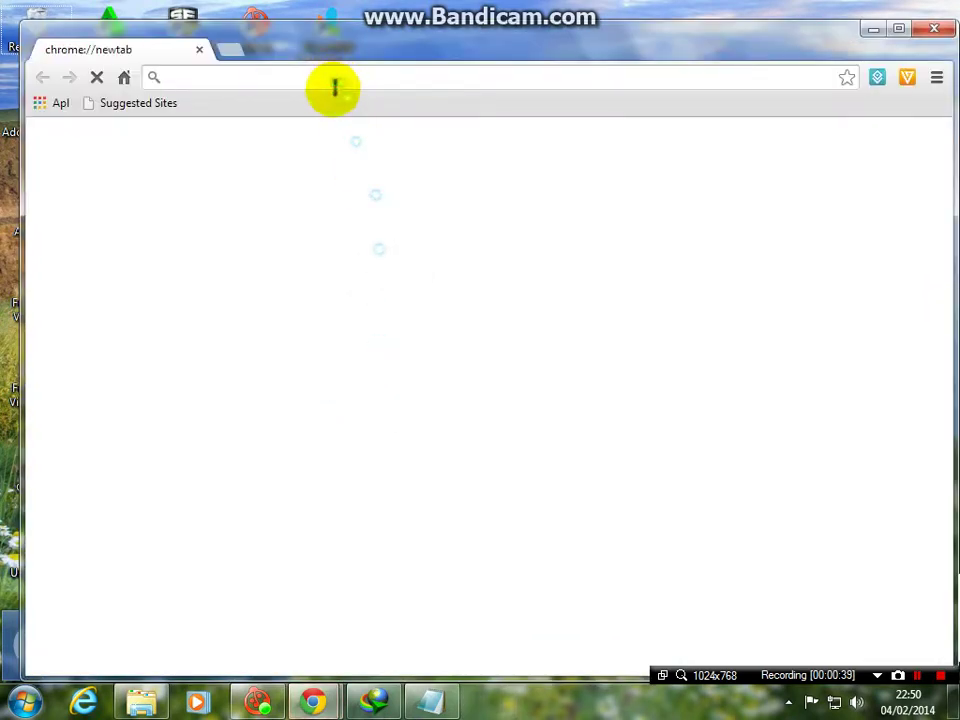
pyautogui.click(336, 79)
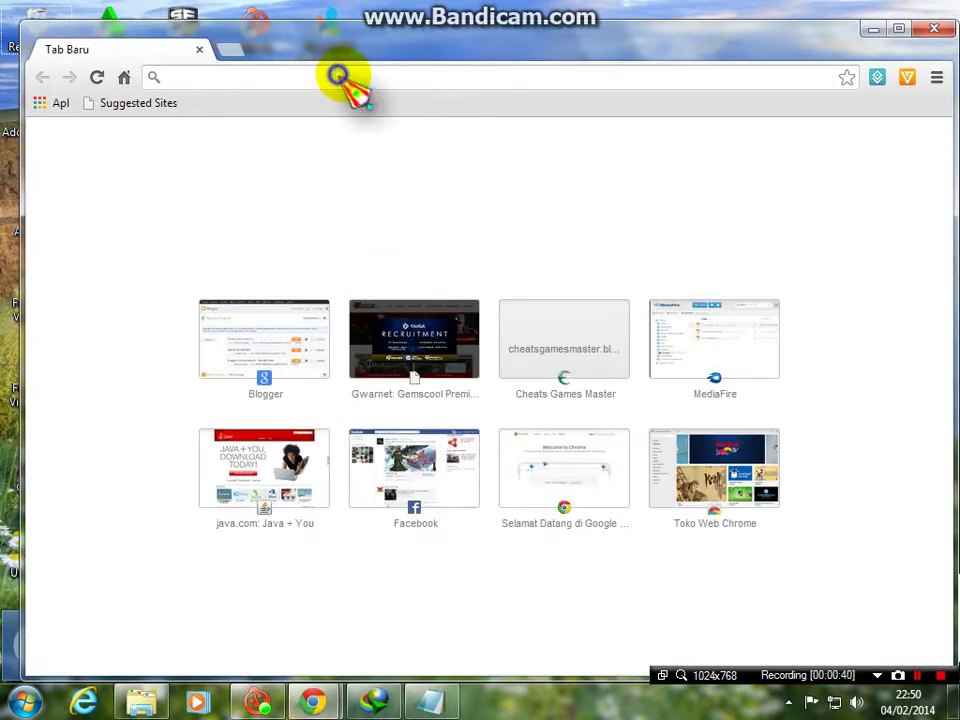
pyautogui.rightClick(336, 79)
pyautogui.click(429, 163)
pyautogui.press('Return')
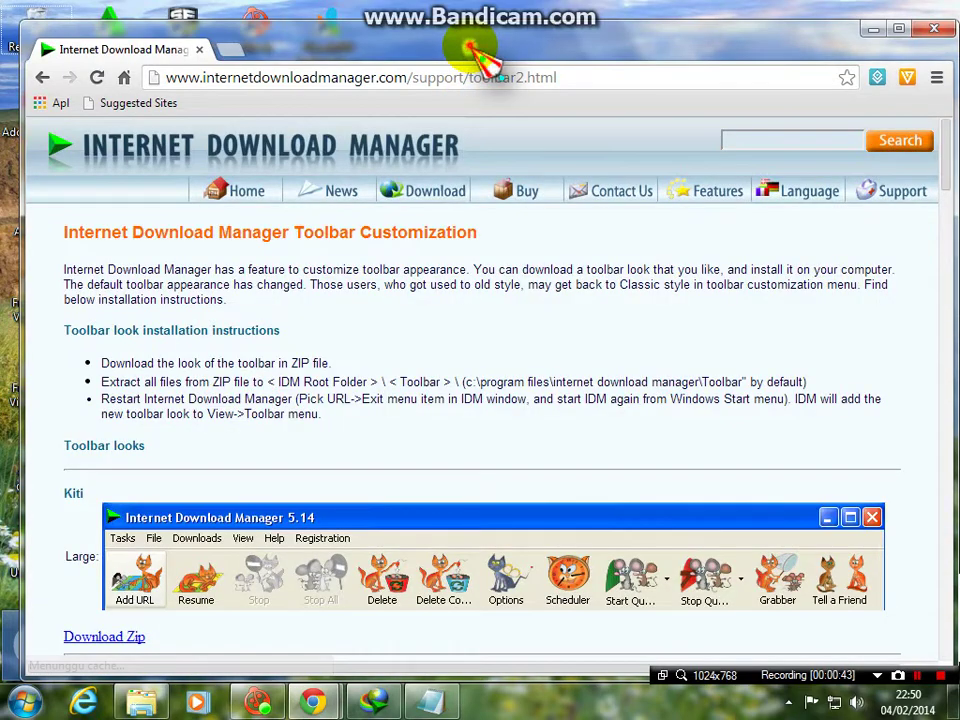
pyautogui.doubleClick(467, 47)
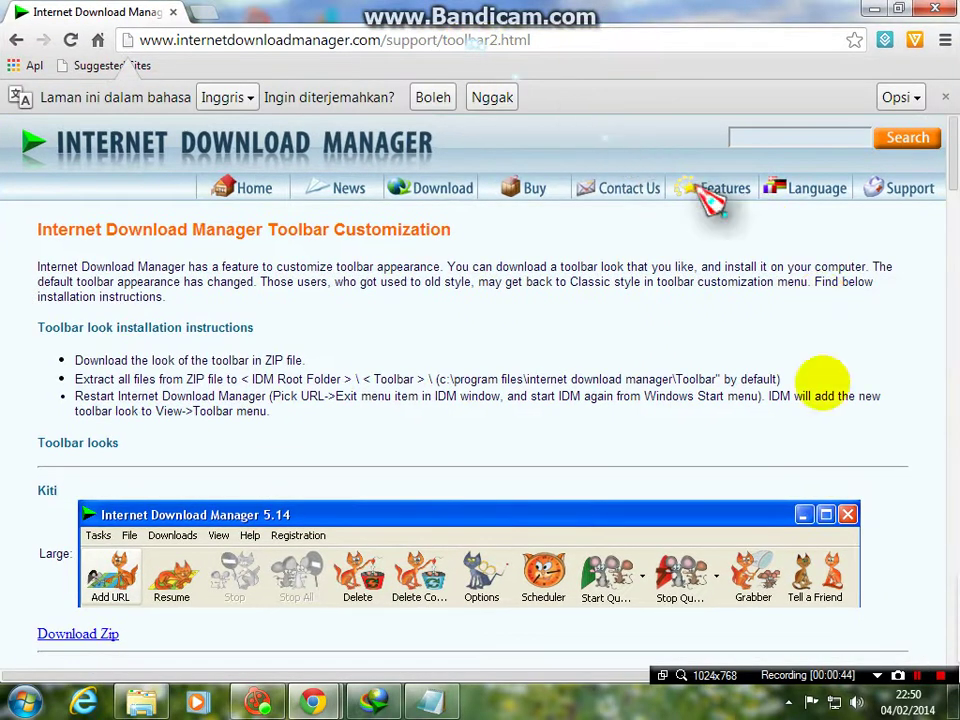
# Examine the toolbar looks offered on the Toolbar Customization page, from Kiti through Blue Arrow.
pyautogui.scroll(-4, 279, 476)
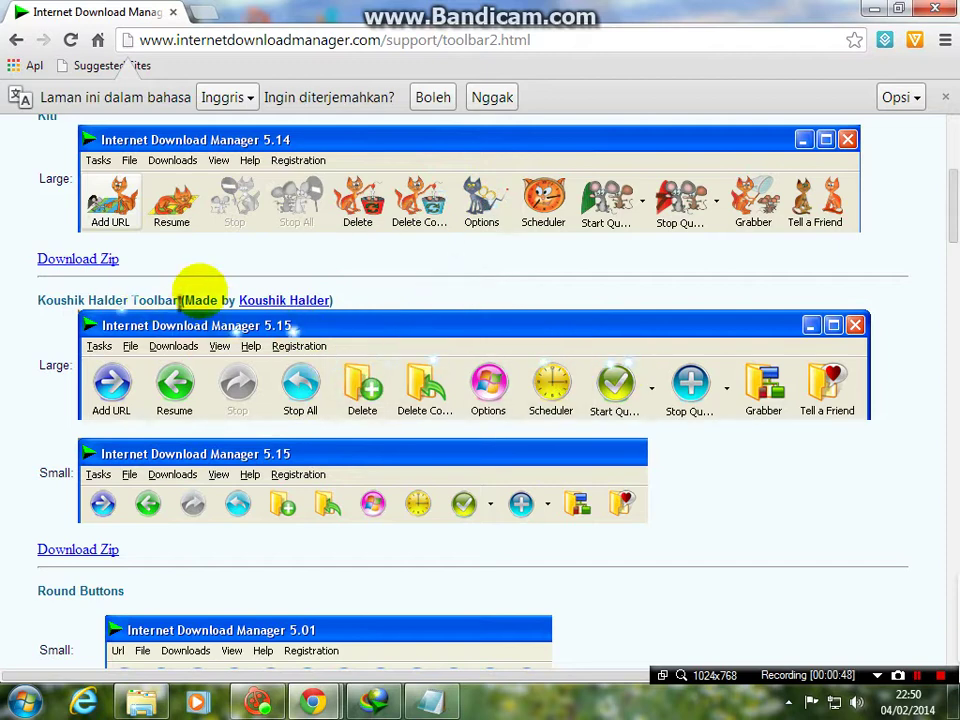
pyautogui.click(80, 549)
pyautogui.scroll(-4, 200, 545)
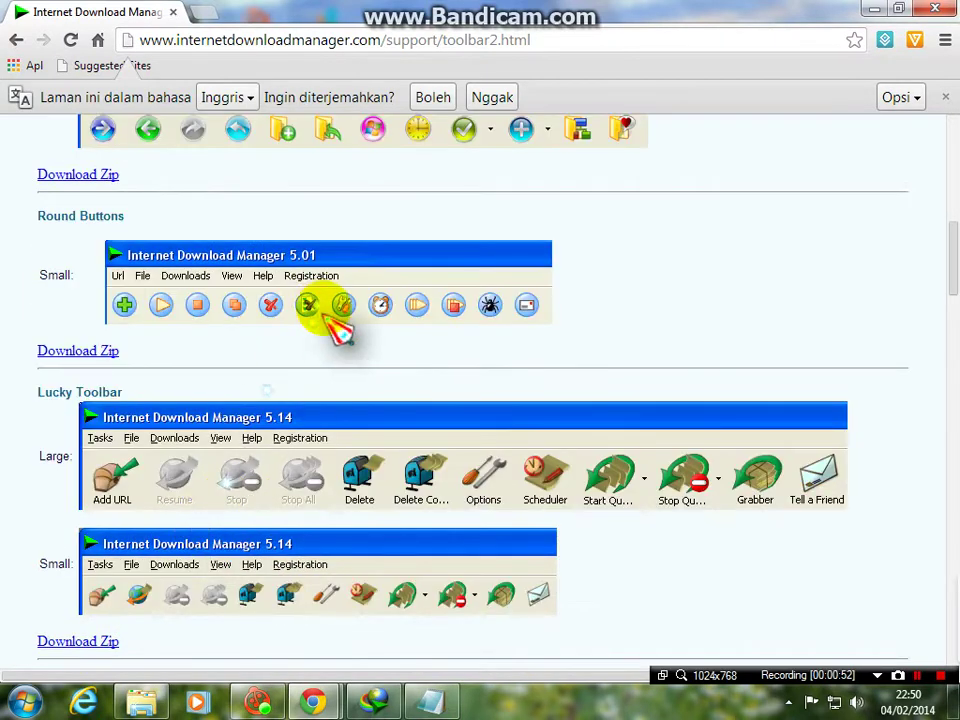
pyautogui.scroll(-3, 350, 325)
pyautogui.scroll(-1, 600, 460)
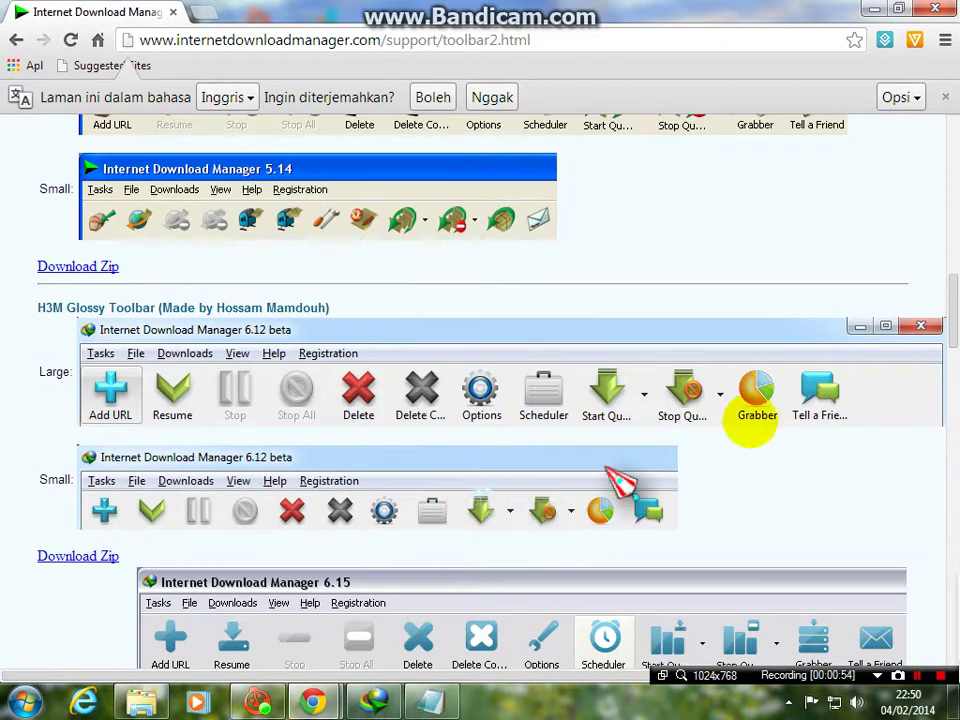
pyautogui.scroll(-1, 615, 435)
pyautogui.scroll(-1, 605, 420)
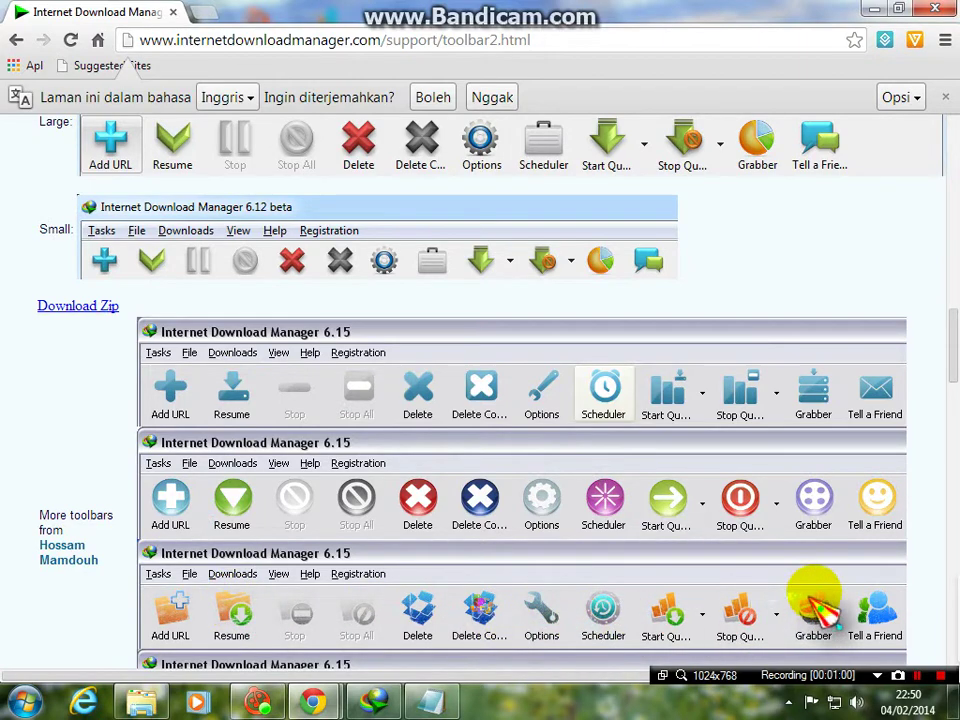
pyautogui.scroll(-2, 820, 590)
pyautogui.scroll(-2, 880, 470)
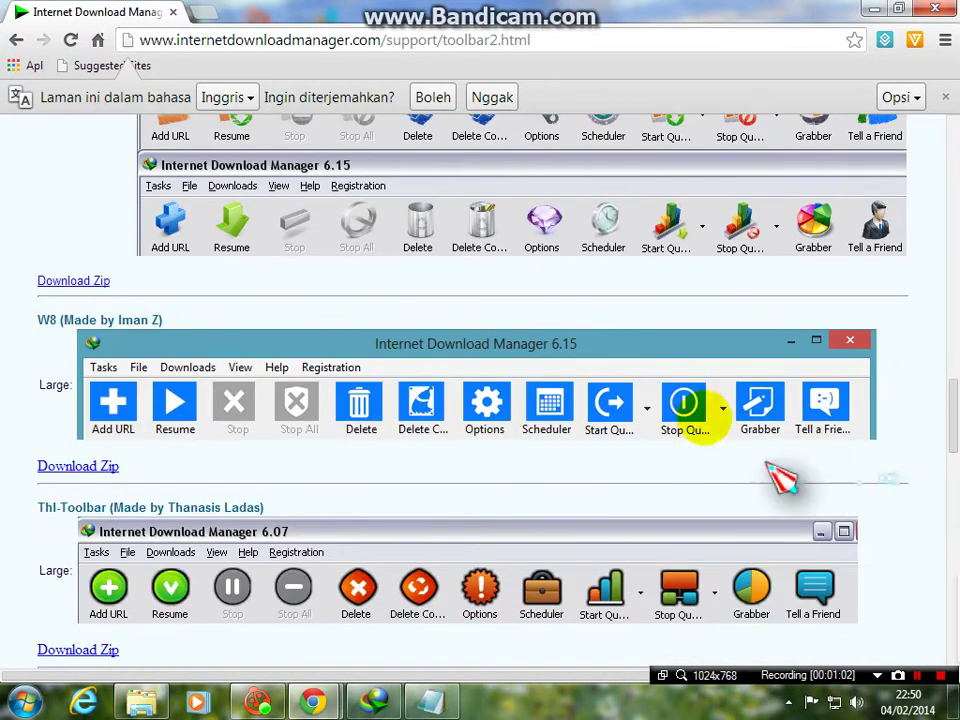
pyautogui.scroll(-3, 770, 440)
pyautogui.scroll(-4, 540, 378)
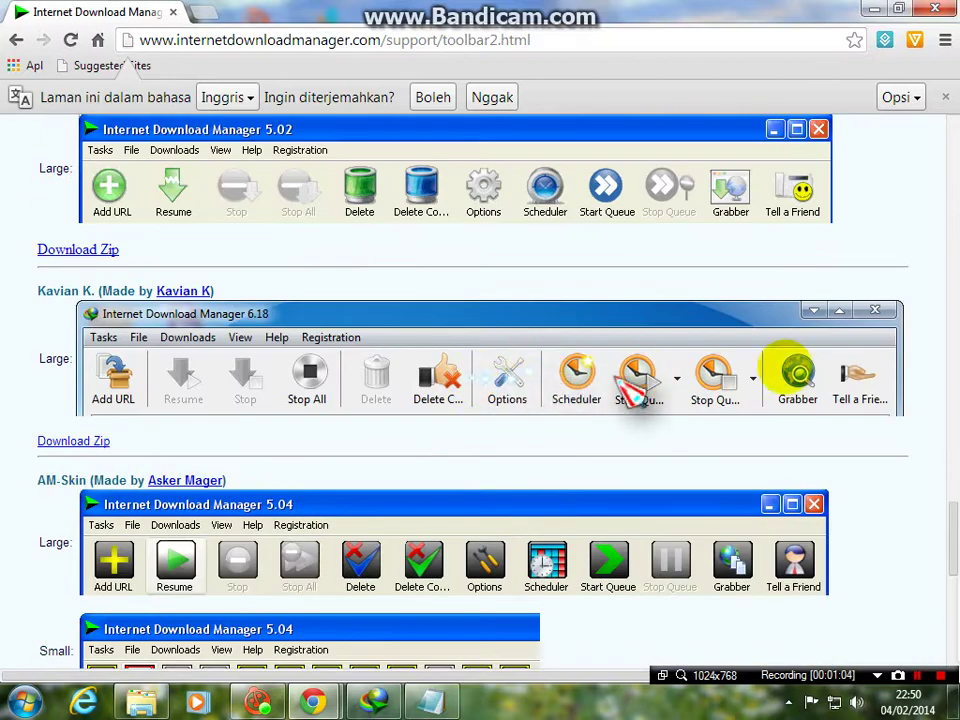
pyautogui.scroll(-3, 760, 550)
pyautogui.scroll(-3, 722, 512)
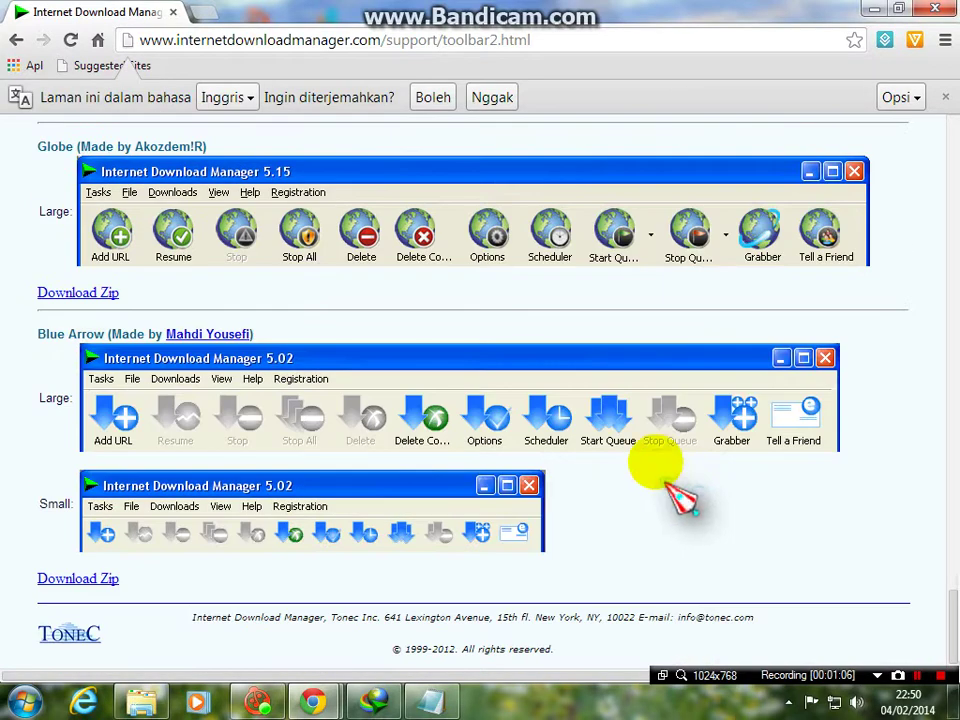
pyautogui.scroll(3, 640, 445)
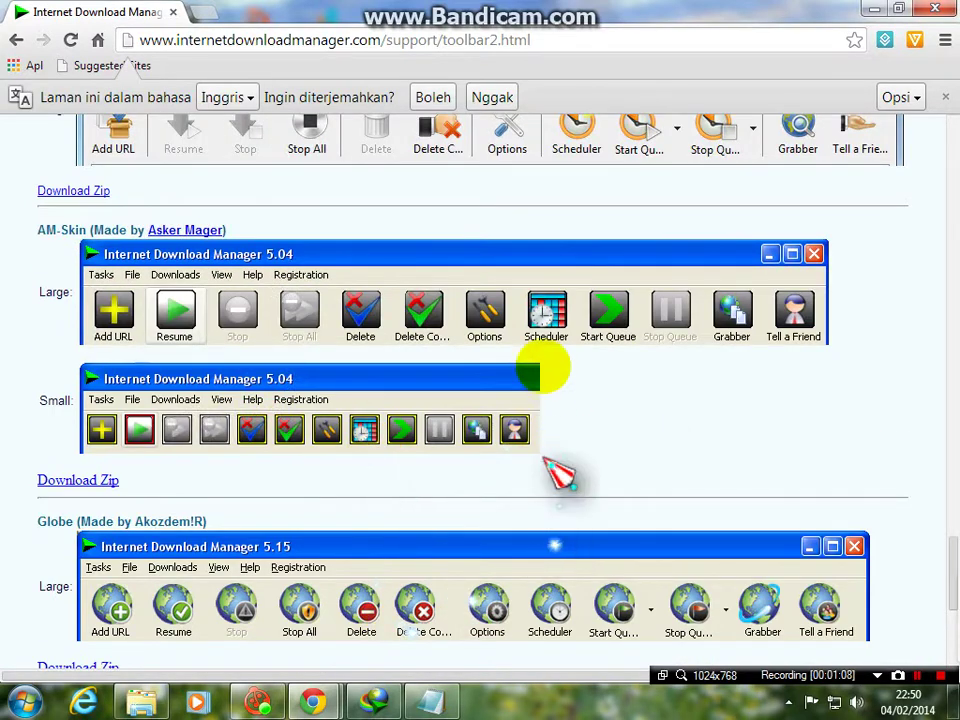
pyautogui.scroll(1, 585, 397)
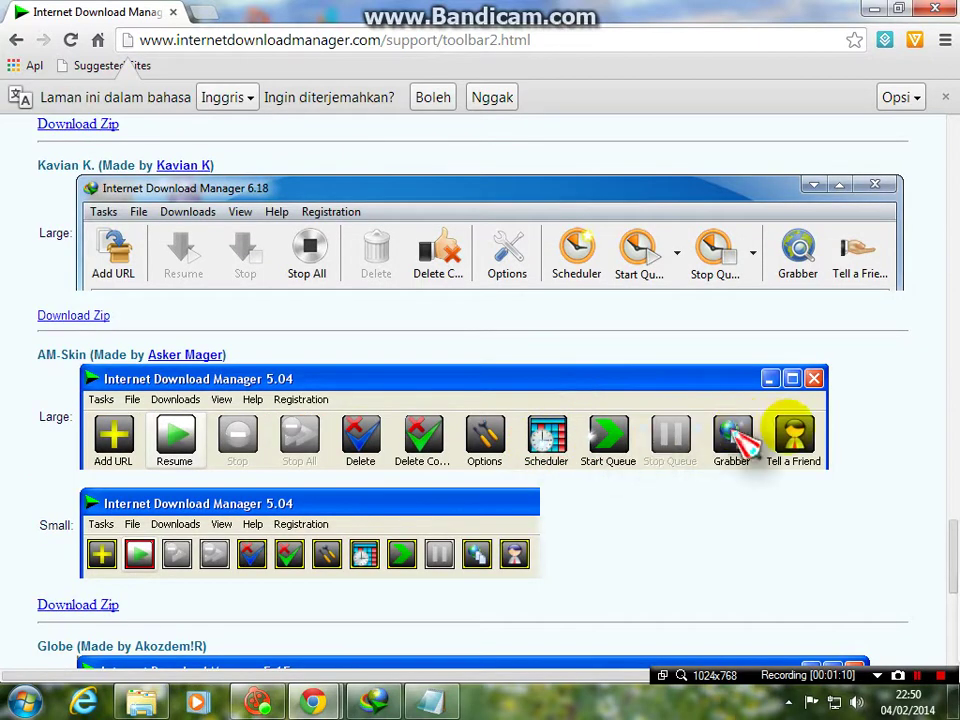
pyautogui.scroll(5, 718, 493)
pyautogui.scroll(2, 697, 488)
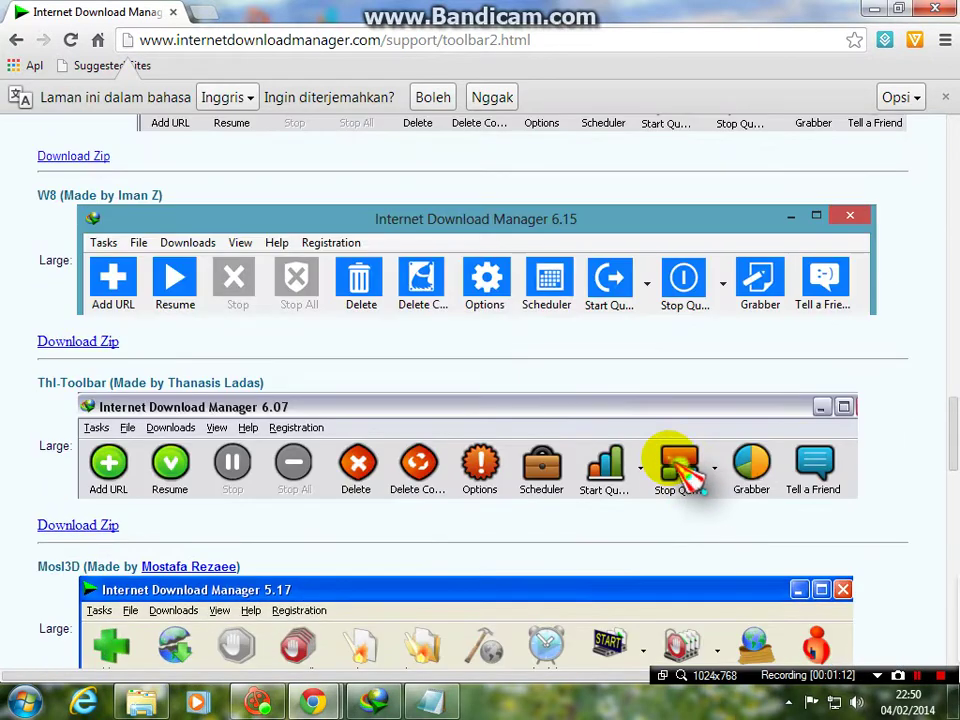
pyautogui.scroll(3, 675, 468)
pyautogui.scroll(2, 671, 480)
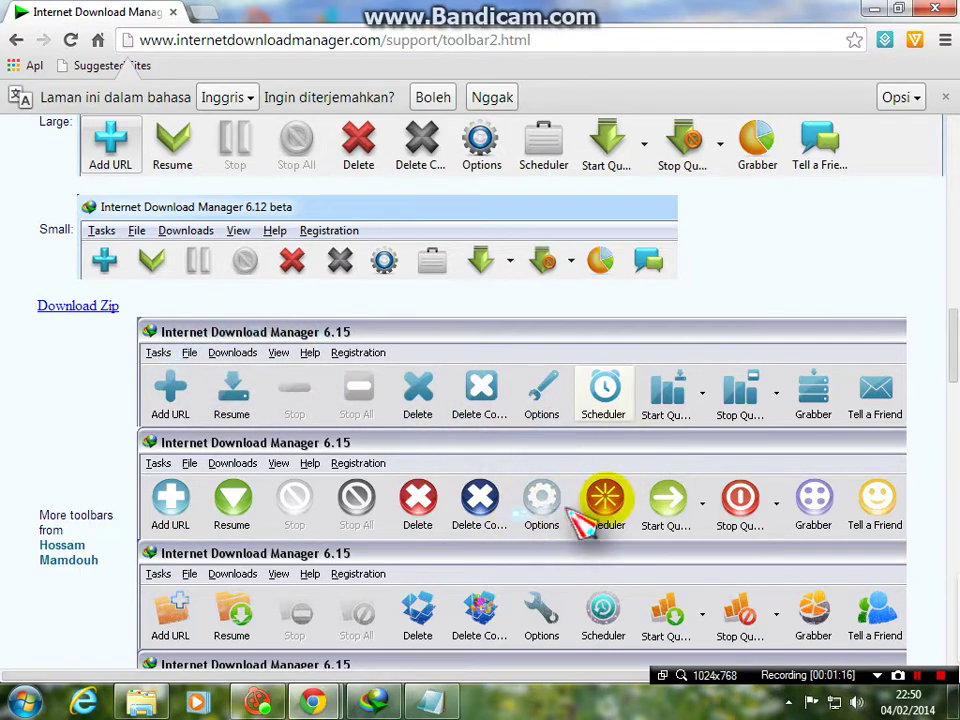
pyautogui.scroll(1, 680, 490)
pyautogui.scroll(3, 627, 444)
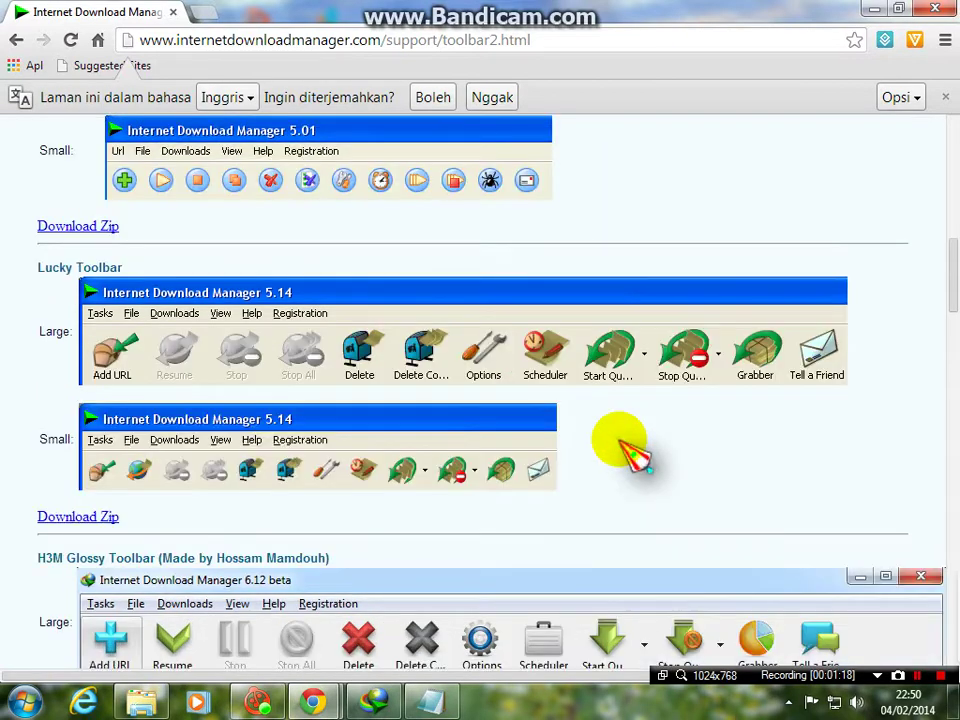
# Download the Koushik Halder toolbar as Koushik_tb.zip to the Downloads folder, open the finished archive and dismiss the antivirus notice.
pyautogui.scroll(3, 625, 450)
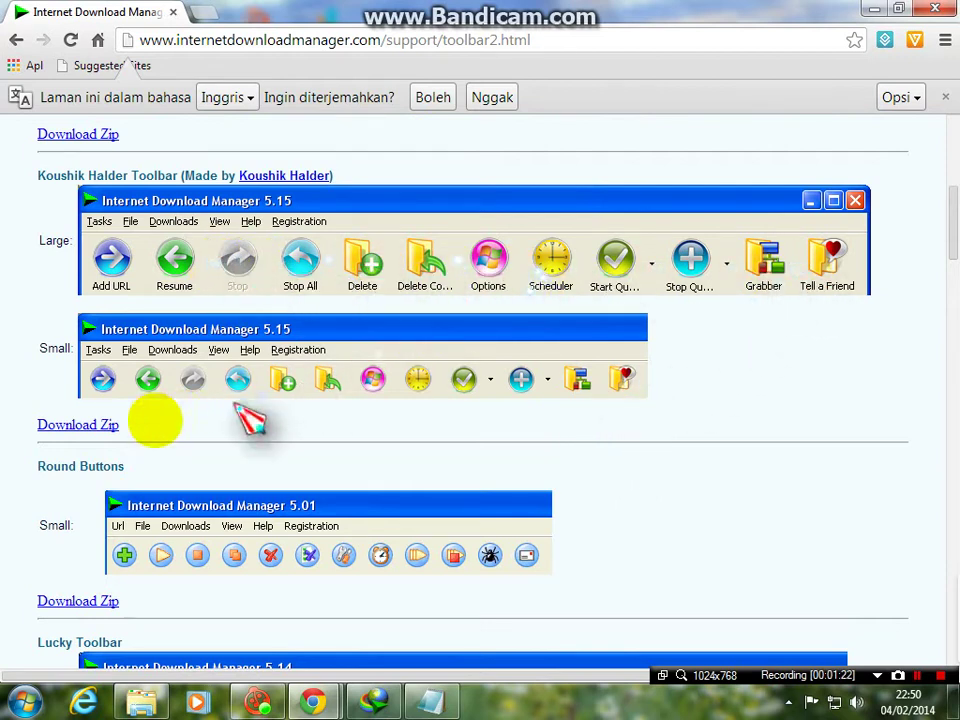
pyautogui.click(77, 425)
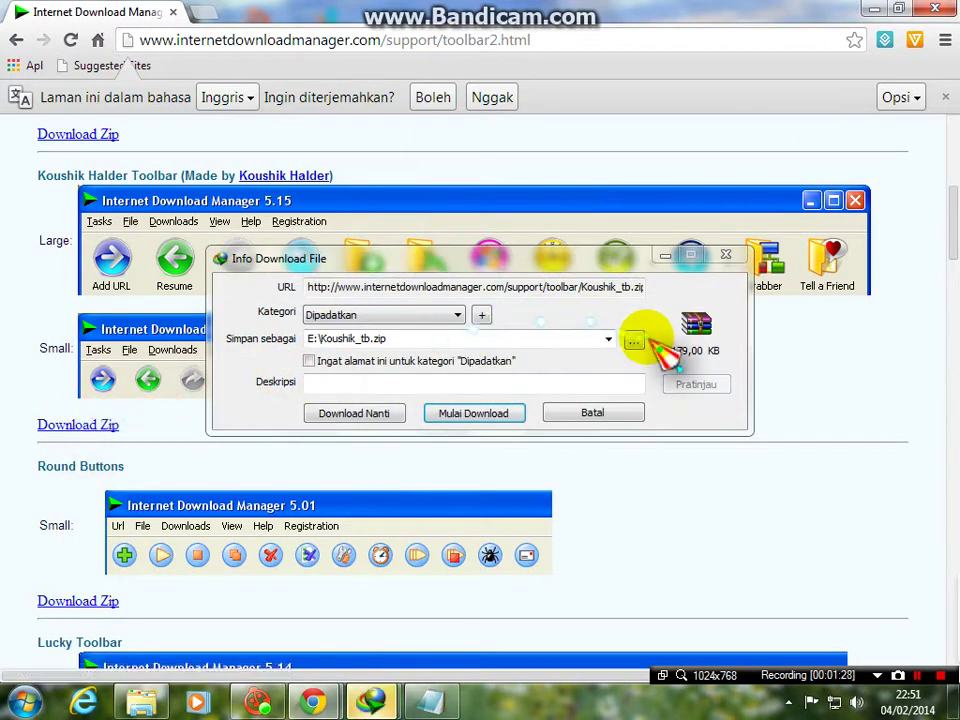
pyautogui.click(633, 341)
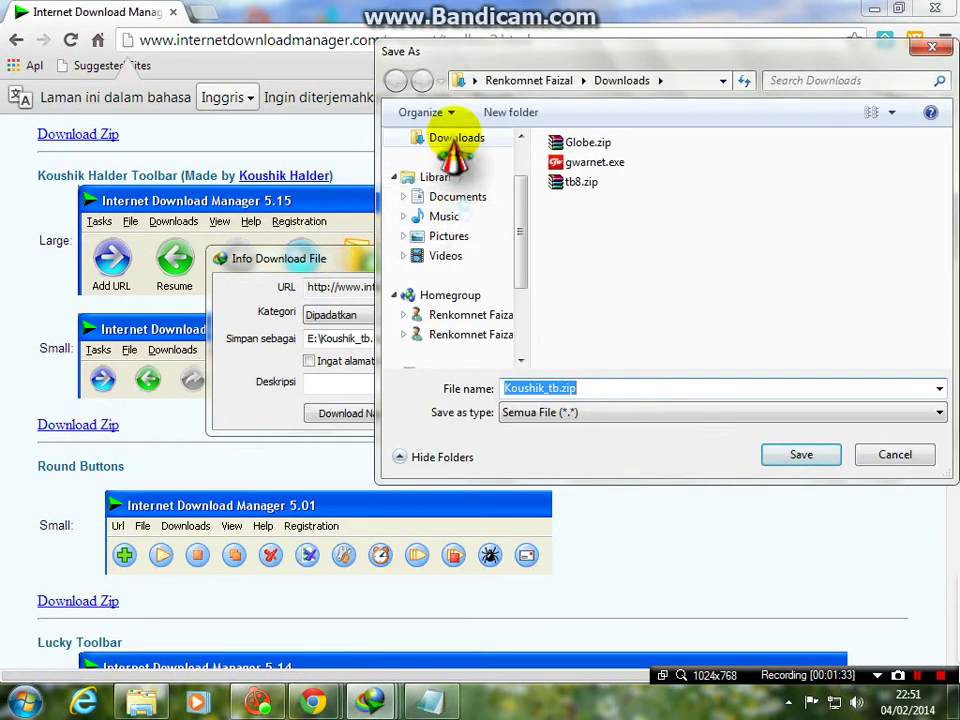
pyautogui.click(818, 458)
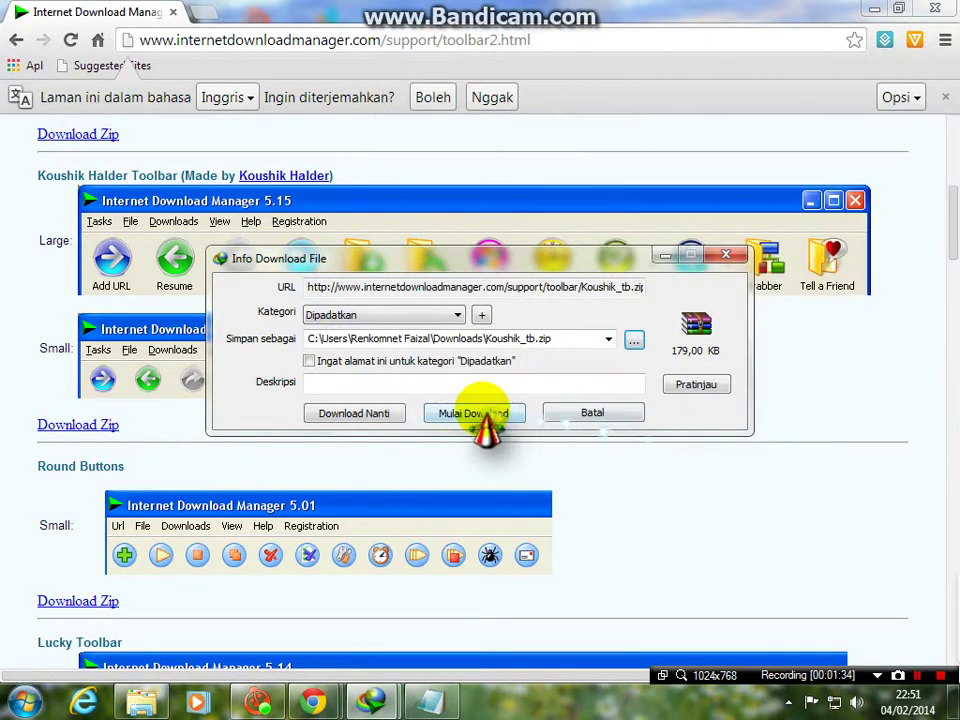
pyautogui.click(486, 418)
pyautogui.click(320, 402)
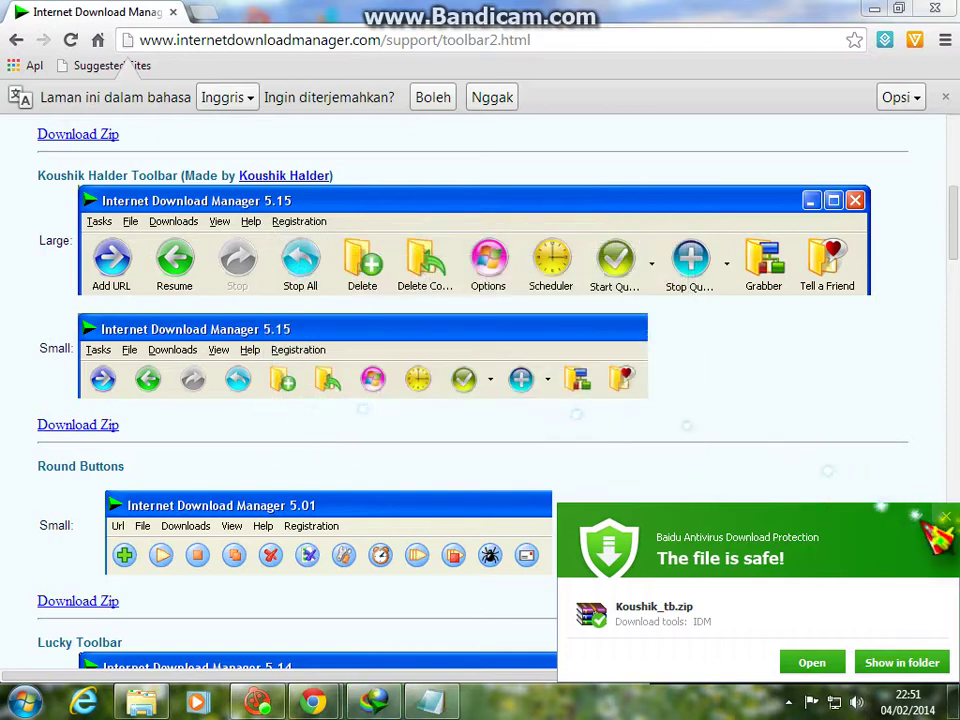
pyautogui.click(945, 517)
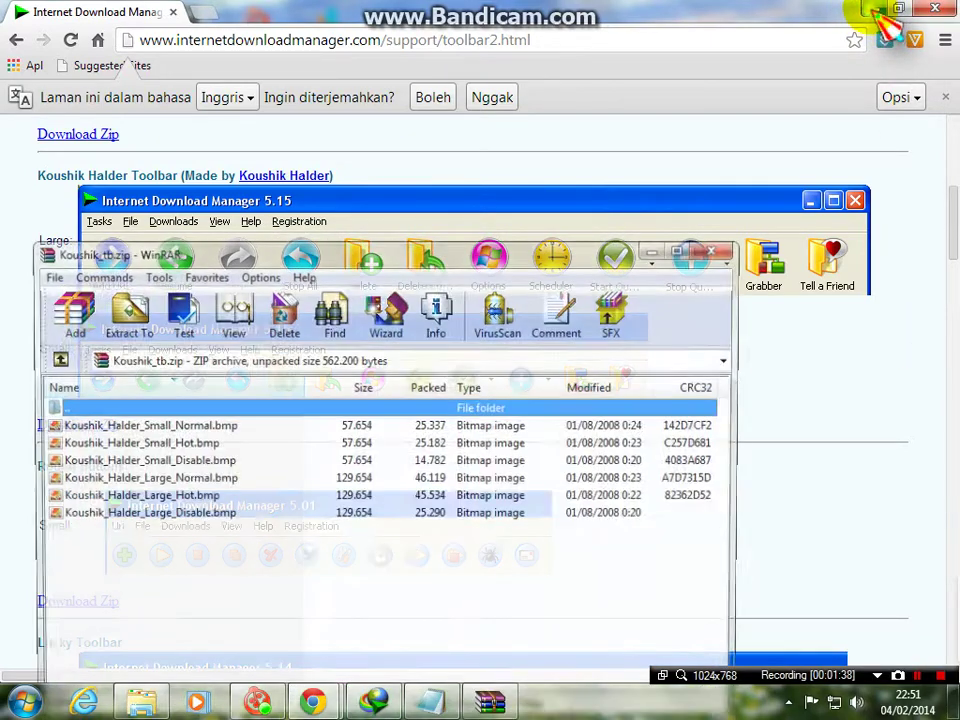
# Minimize the browser, Notepad and Internet Download Manager windows, and move the Koushik_tb.zip archive window to uncover part of the desktop.
pyautogui.click(870, 8)
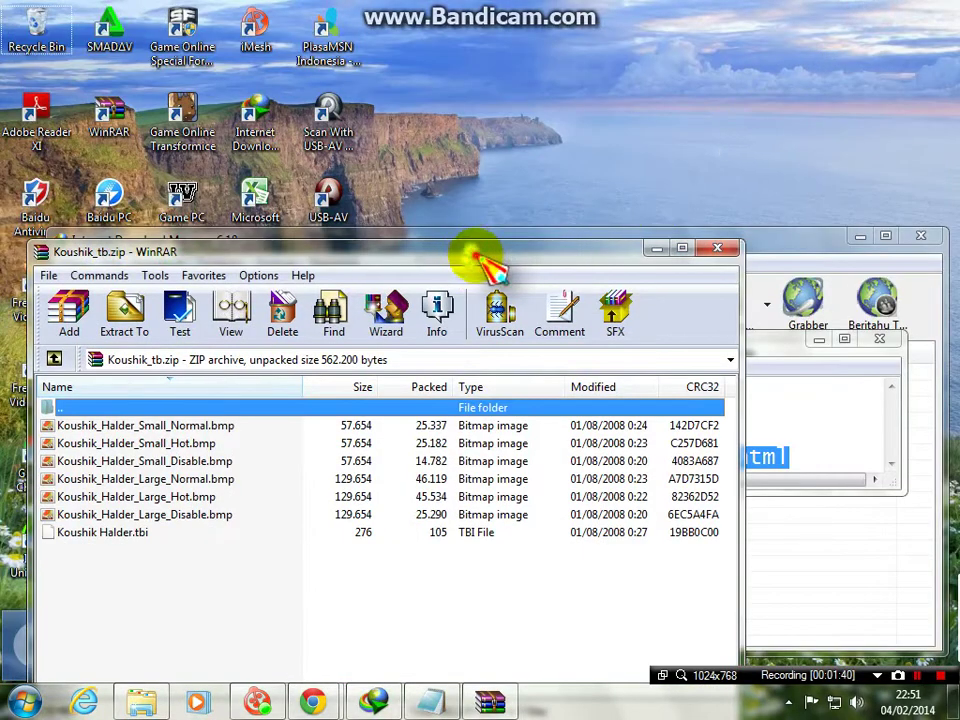
pyautogui.moveTo(485, 265); pyautogui.dragTo(788, 120)
pyautogui.click(440, 298)
pyautogui.click(295, 345)
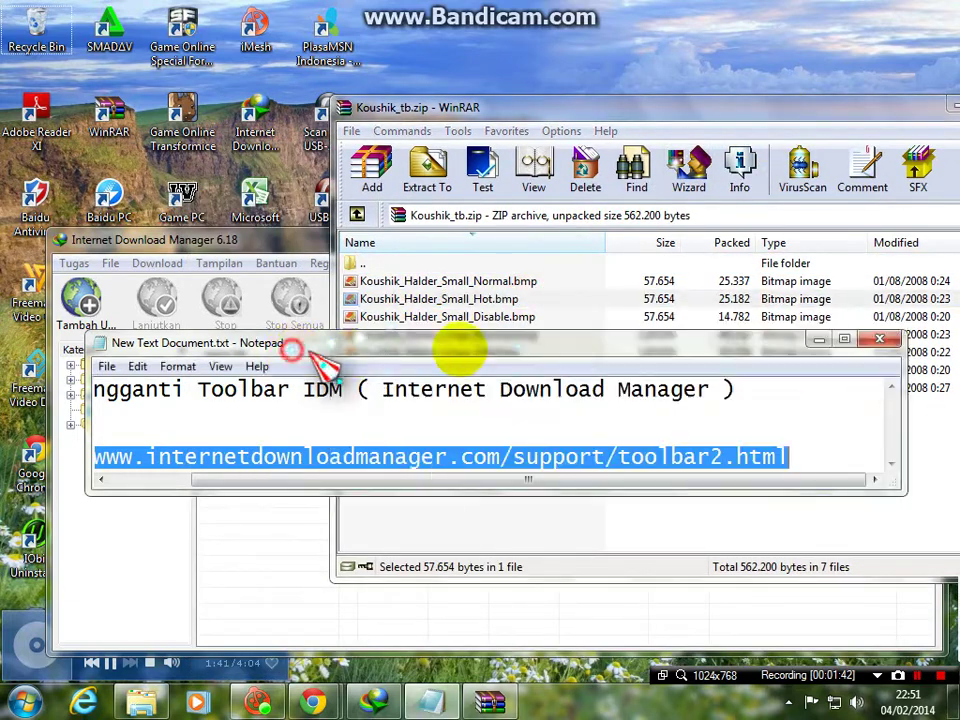
pyautogui.click(819, 340)
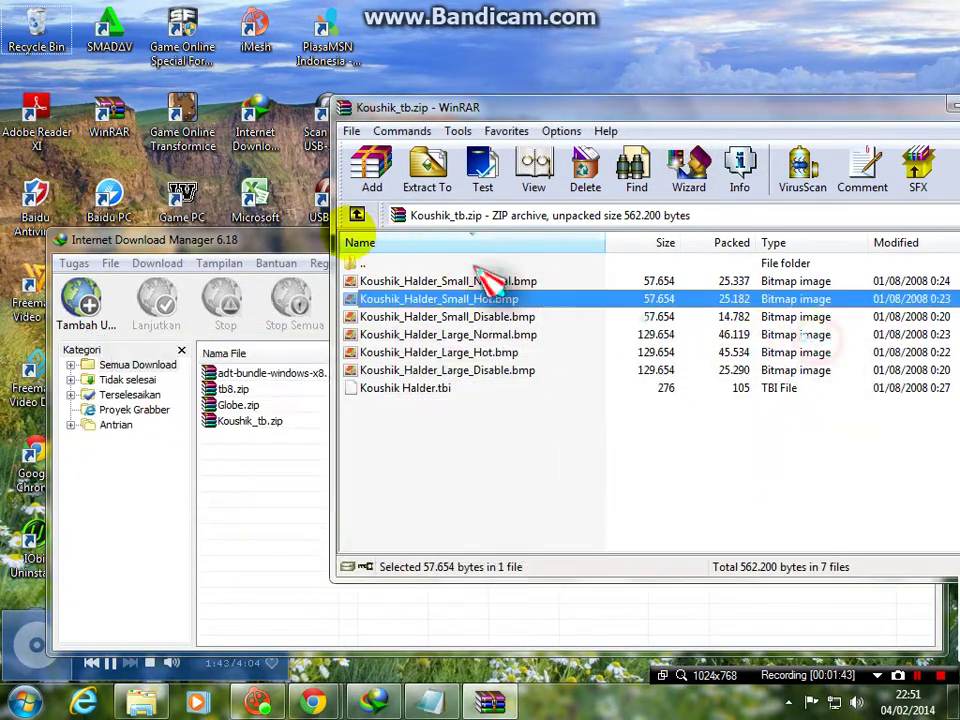
pyautogui.click(300, 240)
pyautogui.click(859, 237)
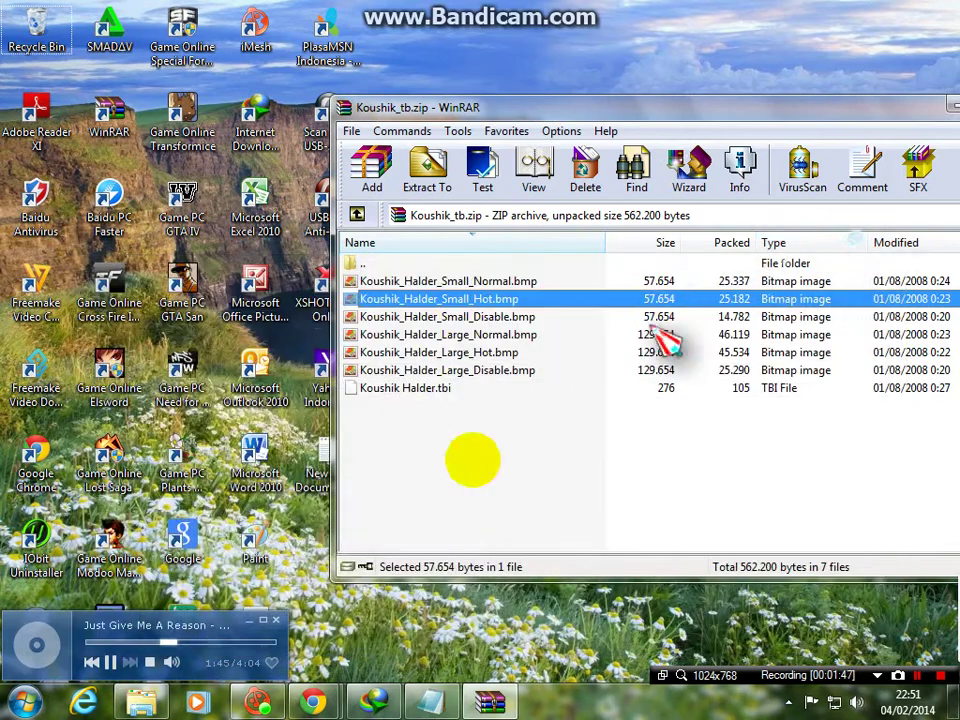
# Switch to Windows Explorer and open the Toolbar folder in C:\Program Files (x86)\Internet Download Manager.
pyautogui.click(148, 703)
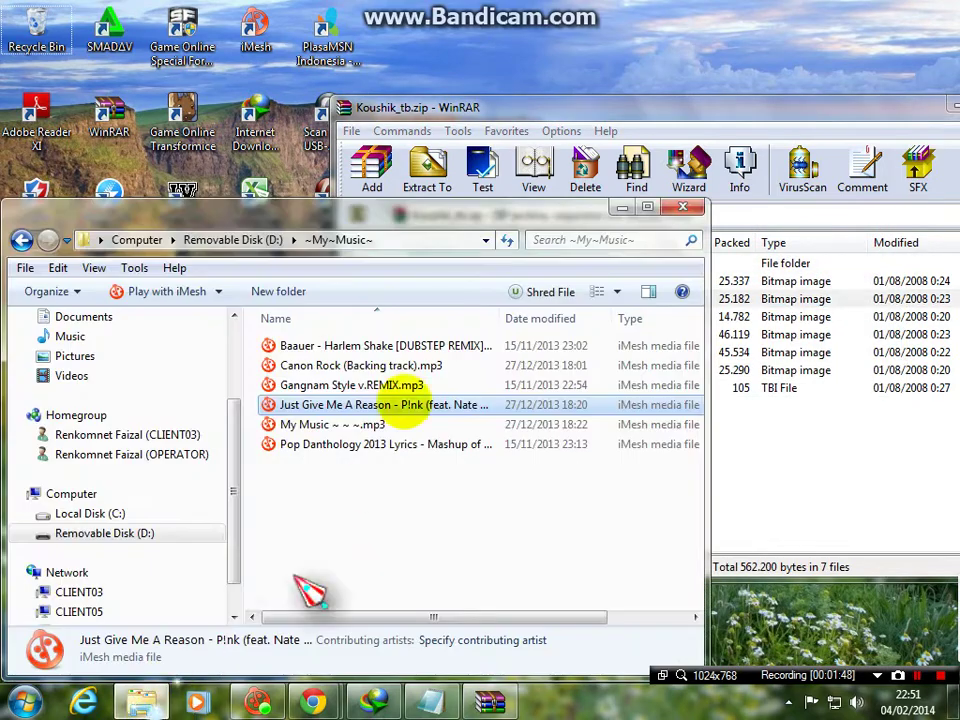
pyautogui.click(185, 513)
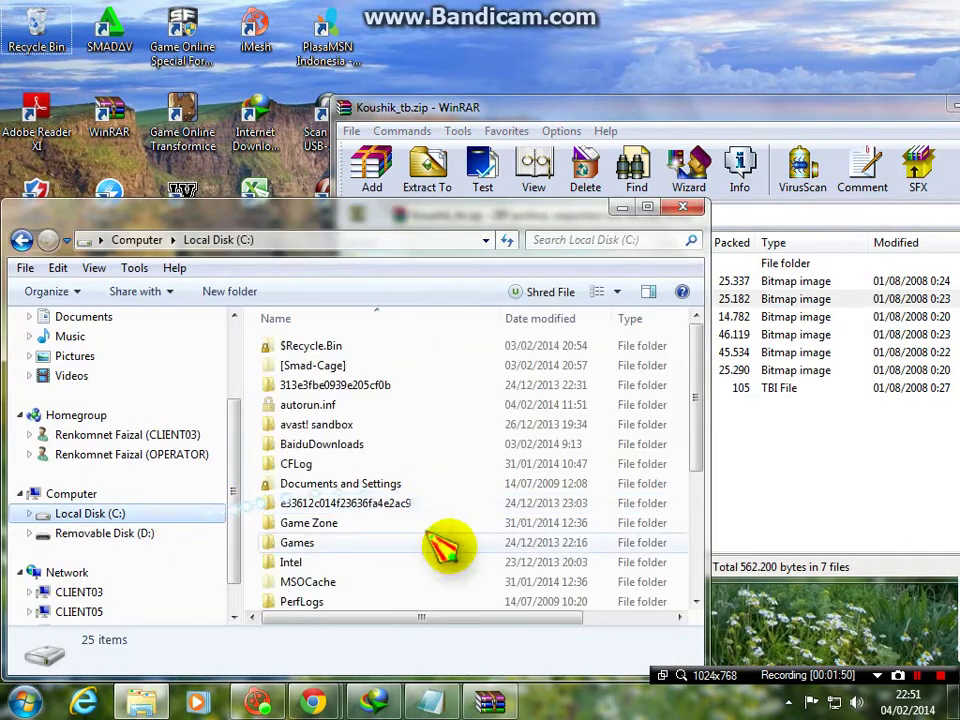
pyautogui.click(444, 545)
pyautogui.scroll(-3, 452, 560)
pyautogui.doubleClick(400, 500)
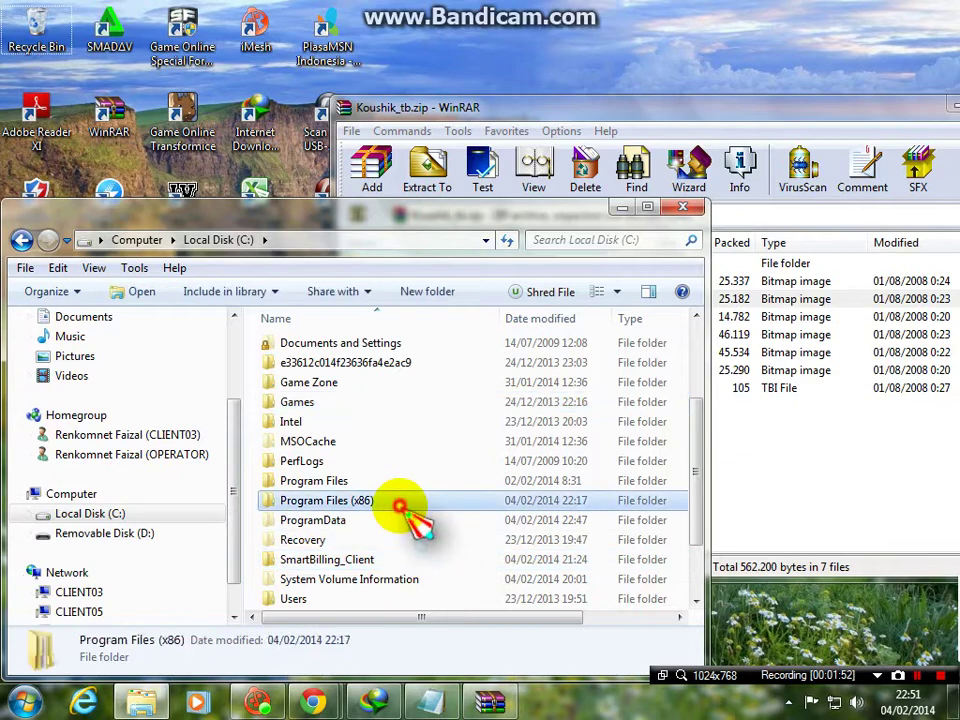
pyautogui.click(410, 445)
pyautogui.scroll(-2, 430, 465)
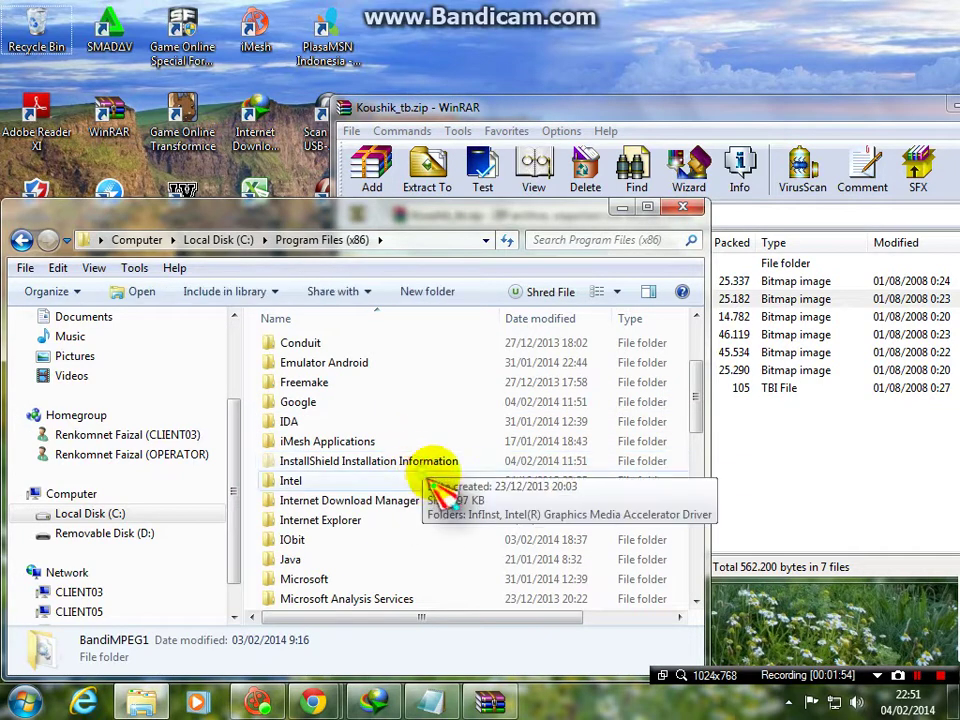
pyautogui.click(375, 505)
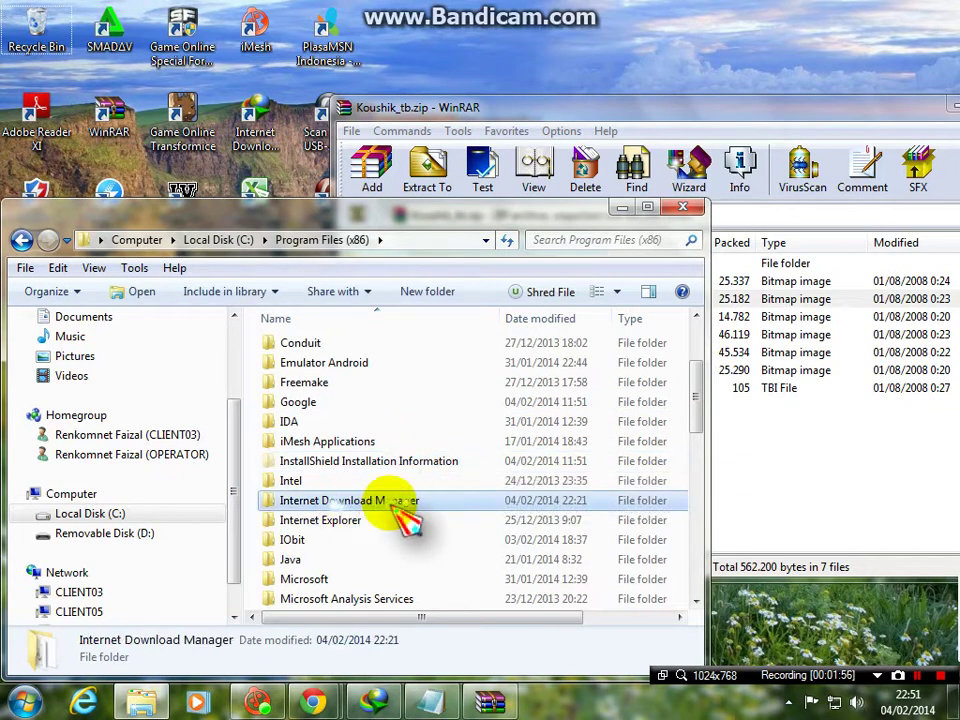
pyautogui.doubleClick(397, 507)
pyautogui.click(297, 364)
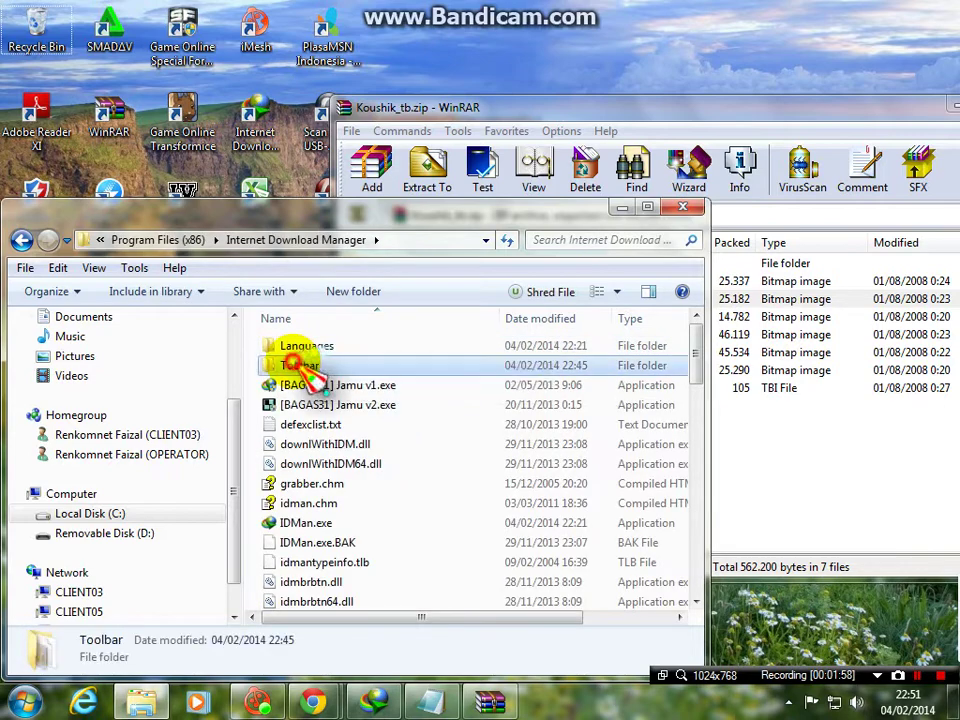
pyautogui.doubleClick(322, 370)
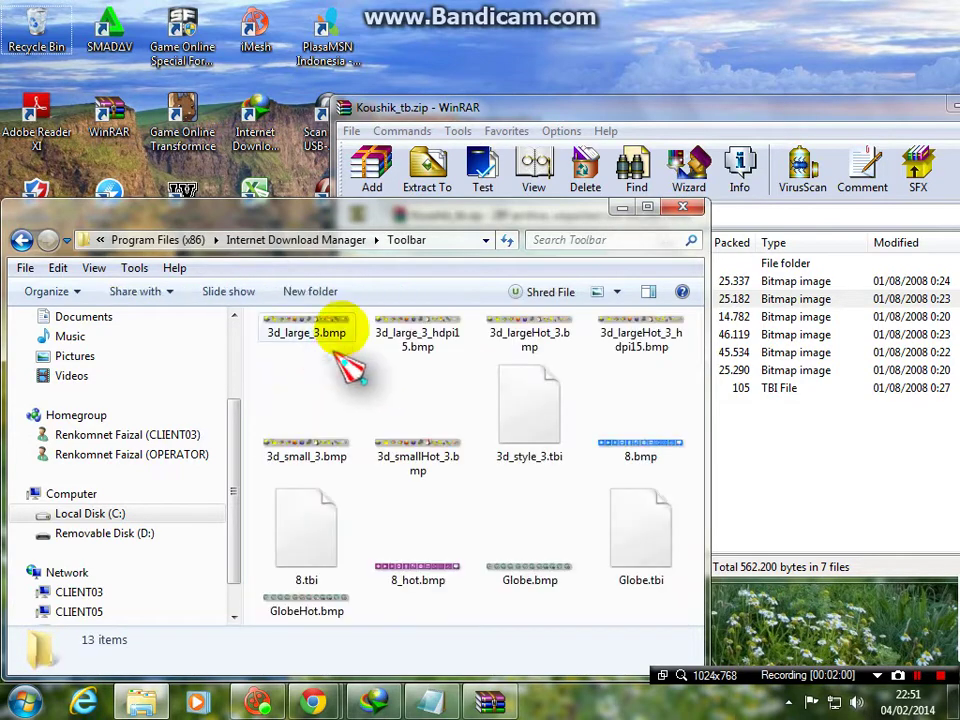
# Extract all seven Koushik Halder files from Koushik_tb.zip into the Toolbar folder with administrator permission, and close the archive.
pyautogui.click(822, 400)
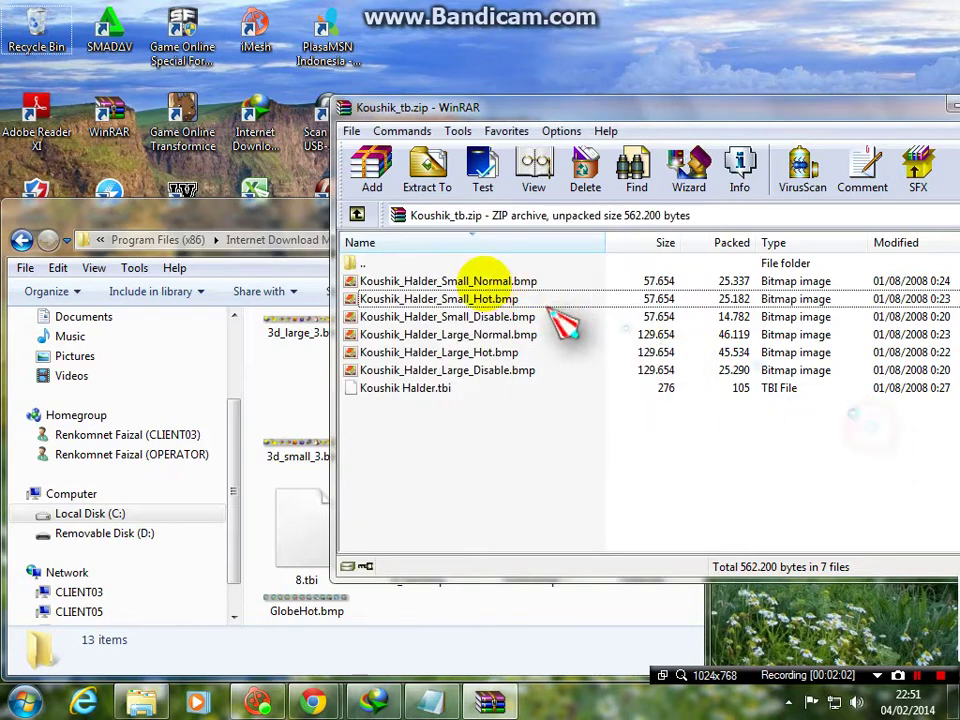
pyautogui.click(480, 282)
pyautogui.keyDown('shift'); pyautogui.click(440, 386); pyautogui.keyUp('shift')
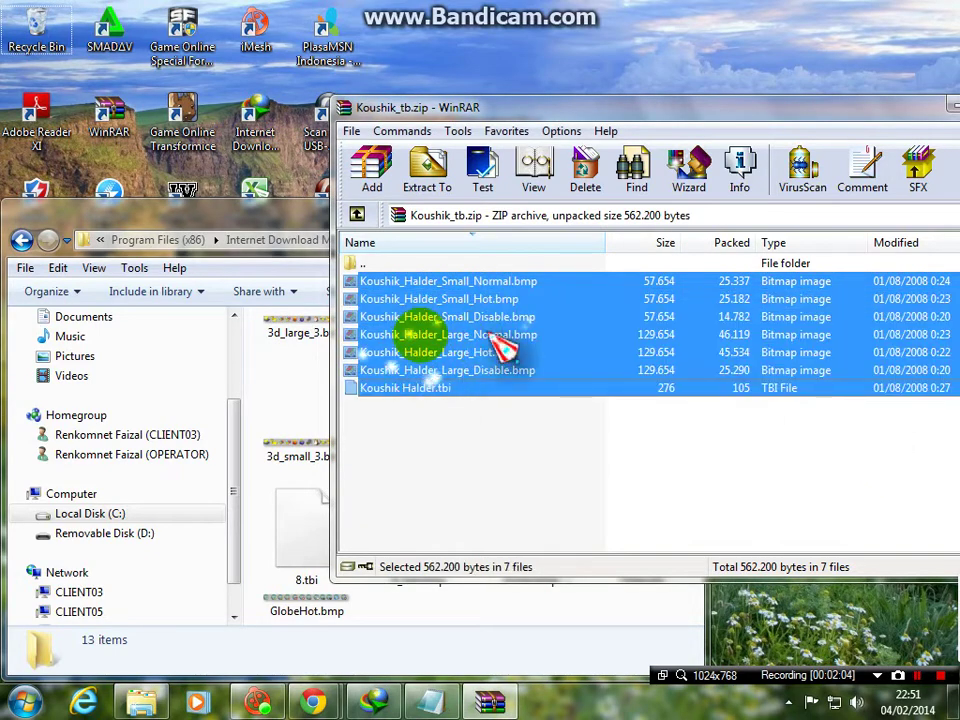
pyautogui.moveTo(466, 340); pyautogui.dragTo(377, 400)
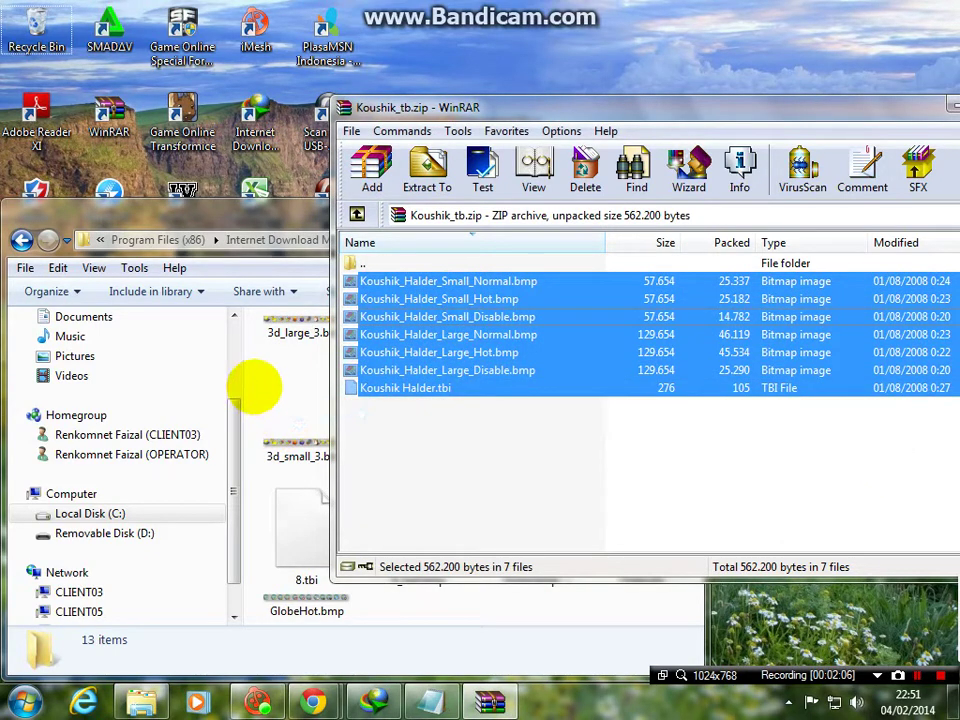
pyautogui.moveTo(640, 483); pyautogui.dragTo(521, 467)
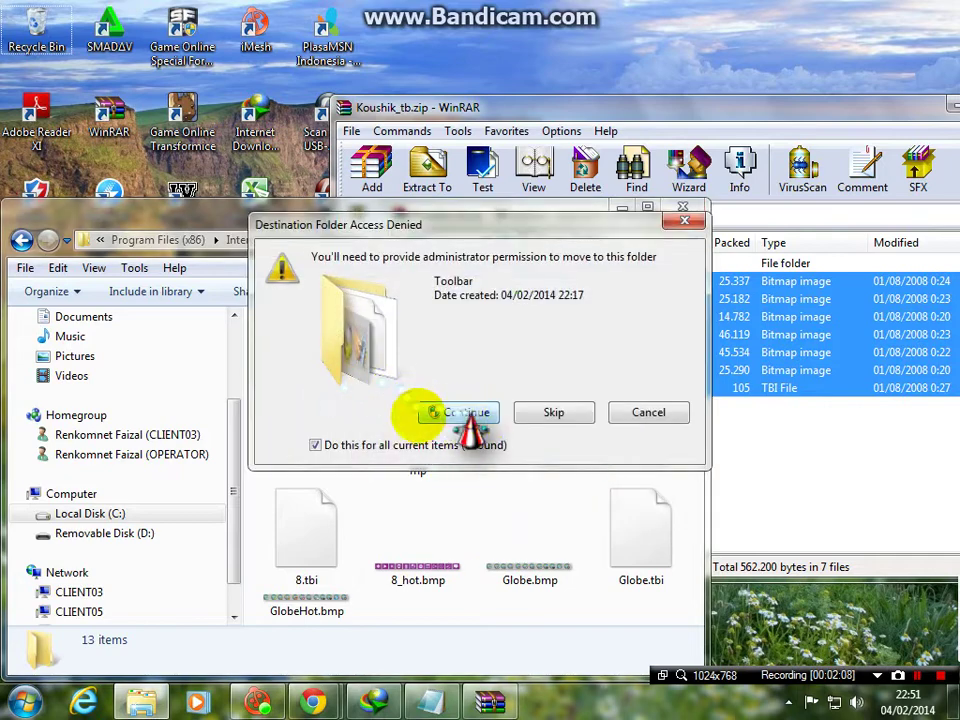
pyautogui.click(476, 415)
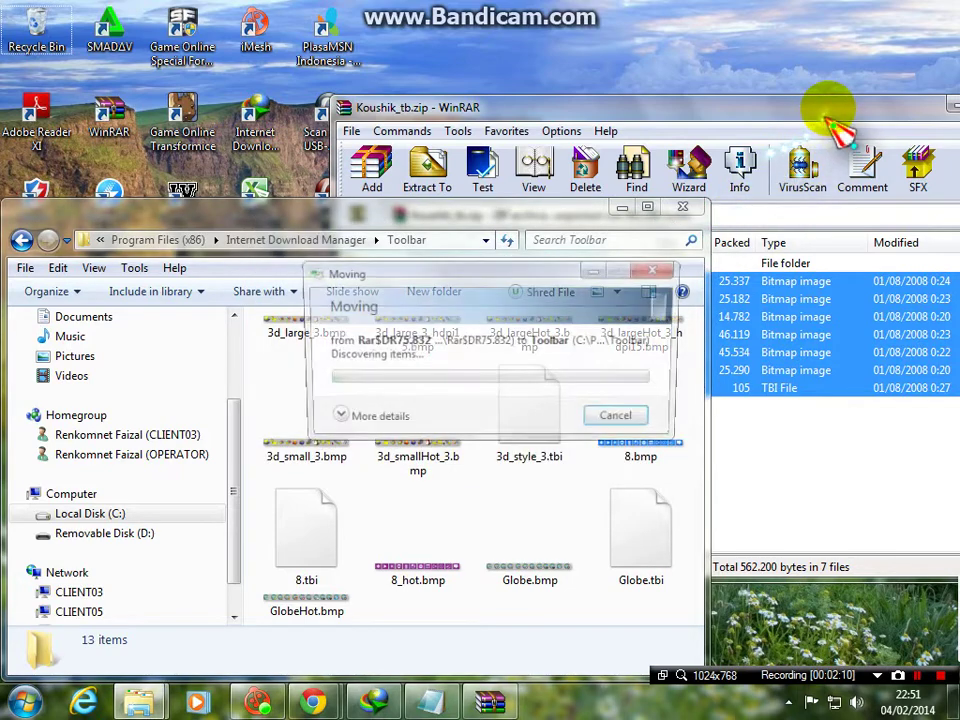
pyautogui.click(367, 421)
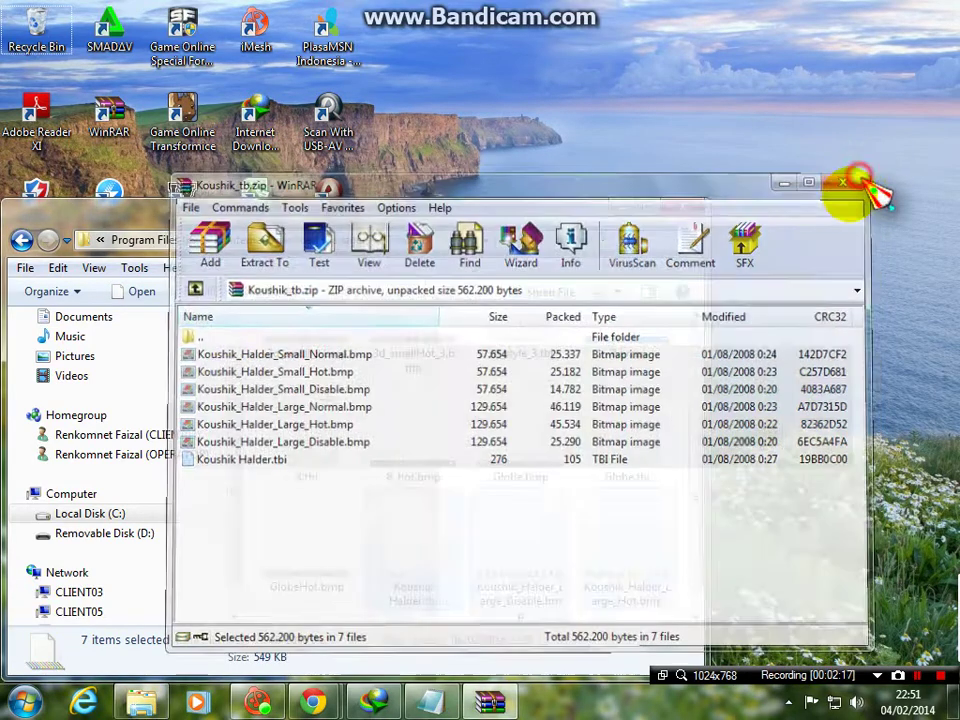
pyautogui.click(853, 178)
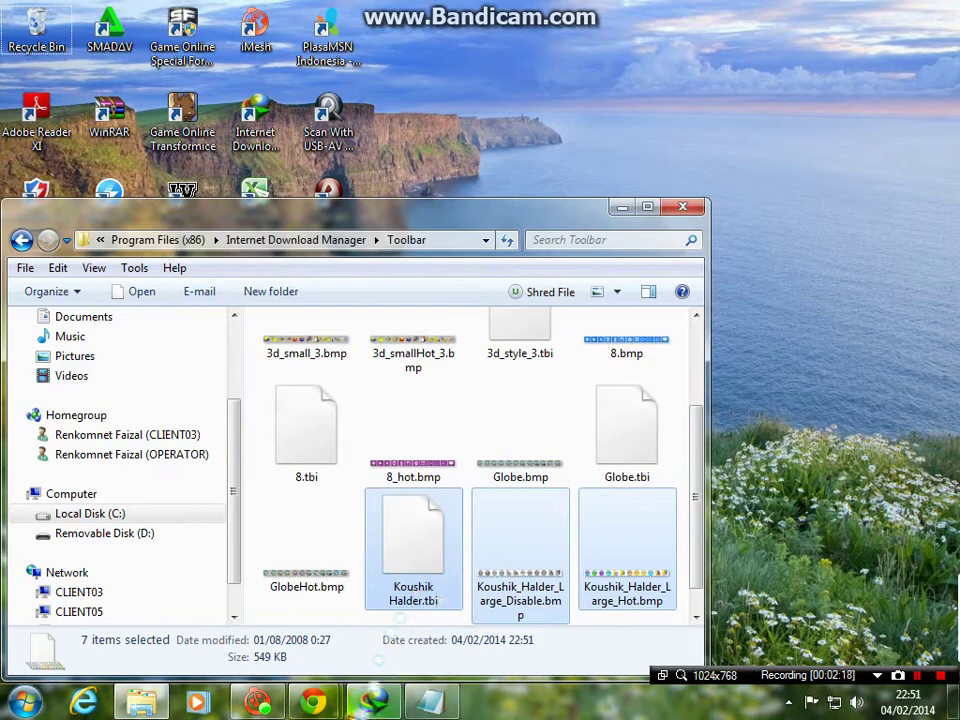
# Switch to Chrome, request the Kiti toolbar zip and choose the Downloads folder as the save location for kiti.zip.
pyautogui.moveTo(313, 703)
pyautogui.click(356, 618)
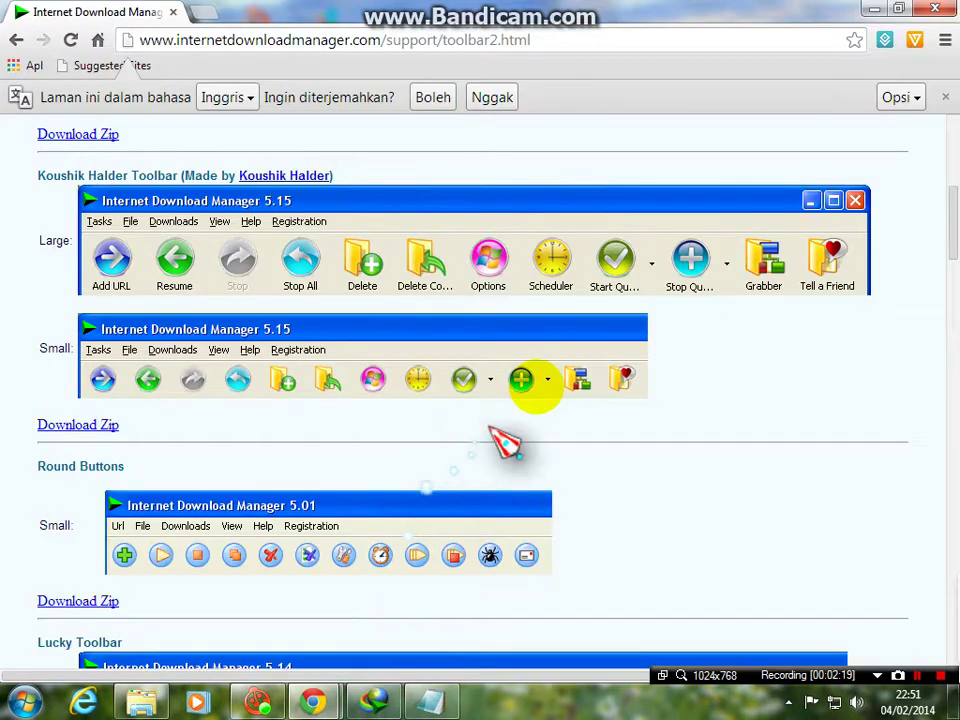
pyautogui.scroll(3, 590, 425)
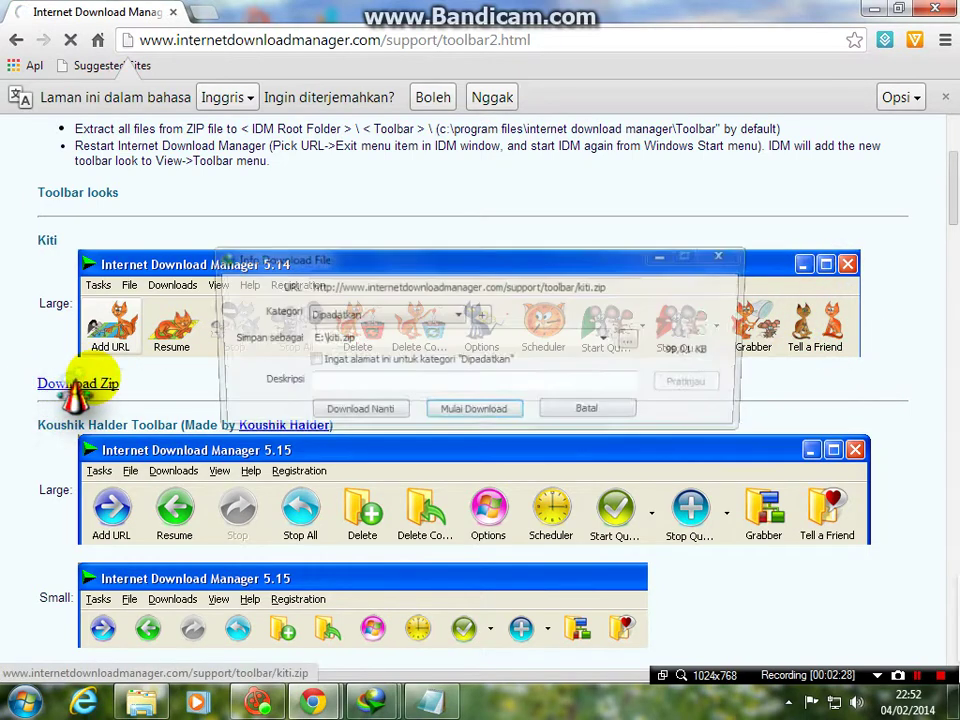
pyautogui.click(637, 338)
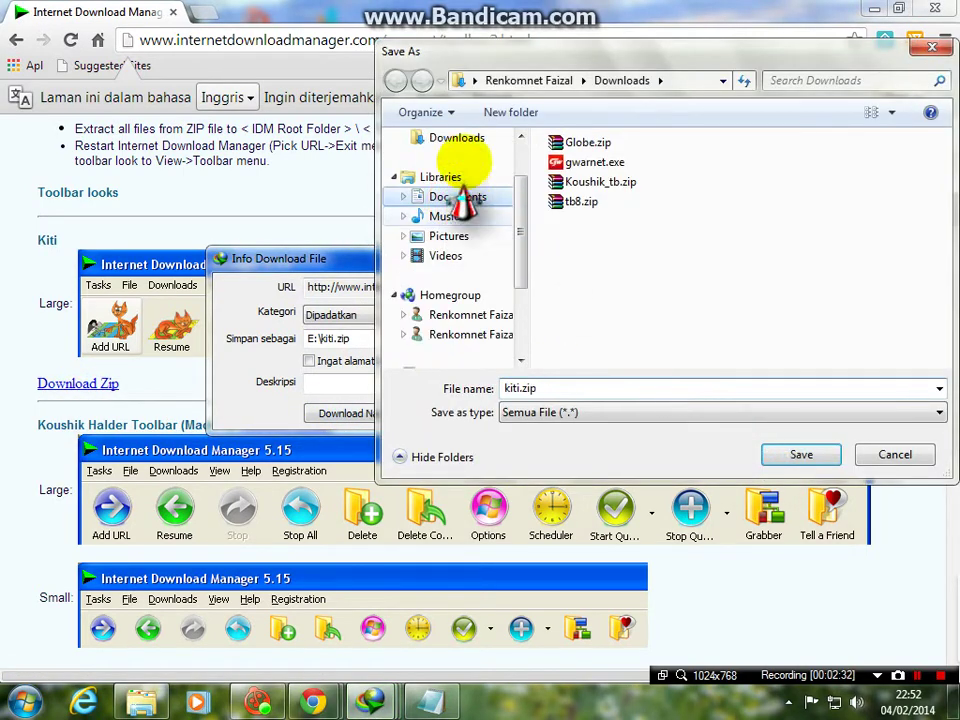
pyautogui.click(460, 198)
pyautogui.click(461, 139)
pyautogui.click(801, 455)
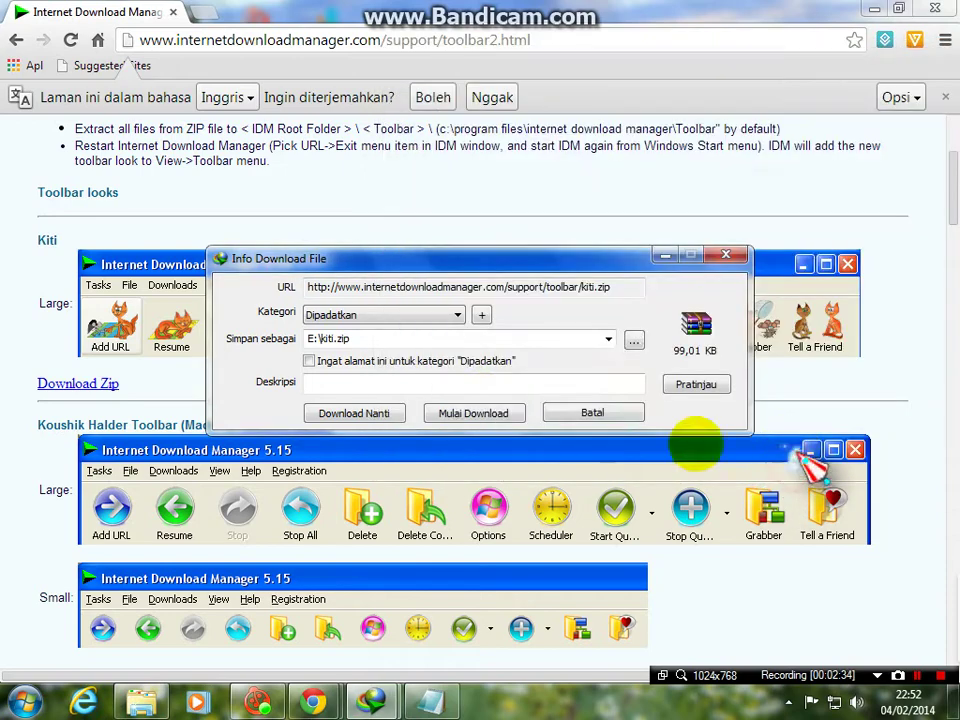
# Start the kiti.zip download, open the finished archive and dismiss the antivirus notice.
pyautogui.click(489, 413)
pyautogui.click(335, 408)
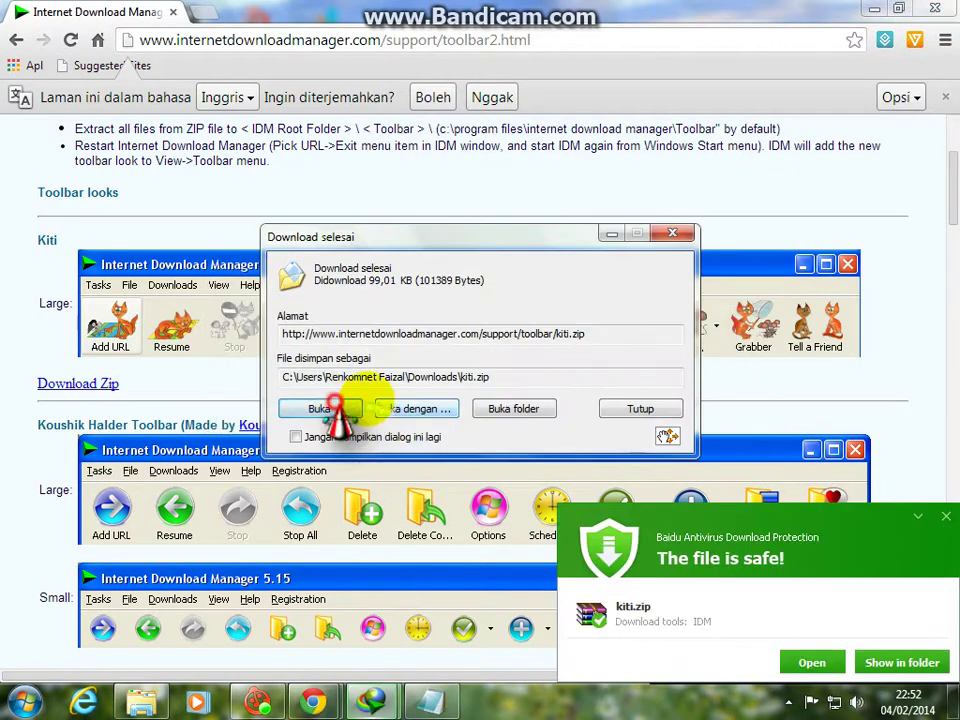
pyautogui.click(946, 517)
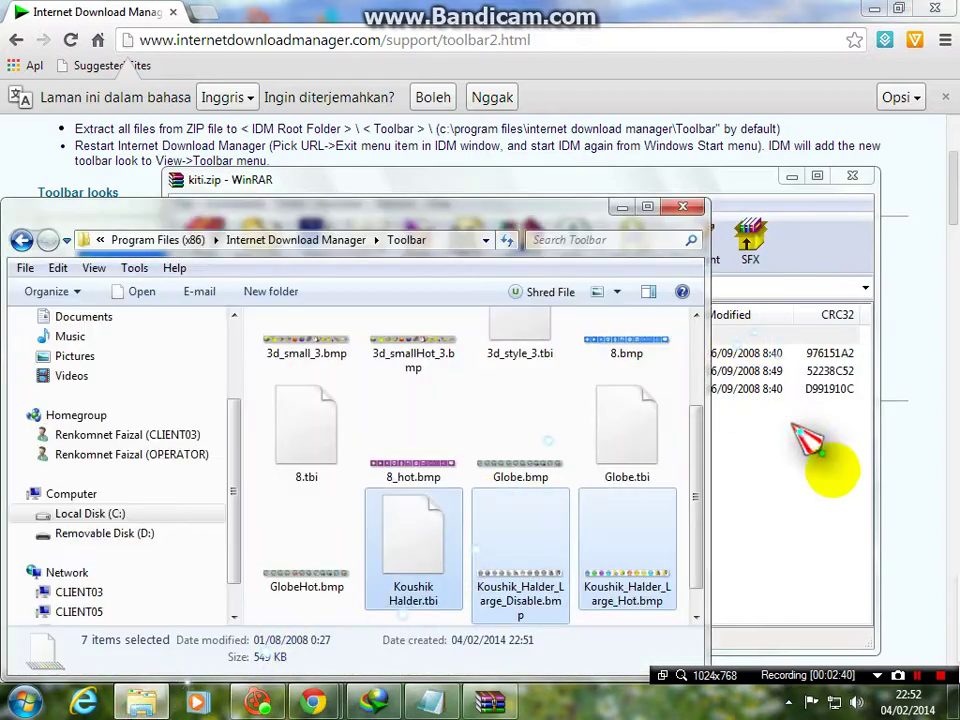
# Extract kitiHot.bmp, kiti.tbi and kiti.bmp from kiti.zip into the IDM Toolbar folder, granting administrator permission.
pyautogui.click(833, 468)
pyautogui.moveTo(535, 180); pyautogui.dragTo(815, 182)
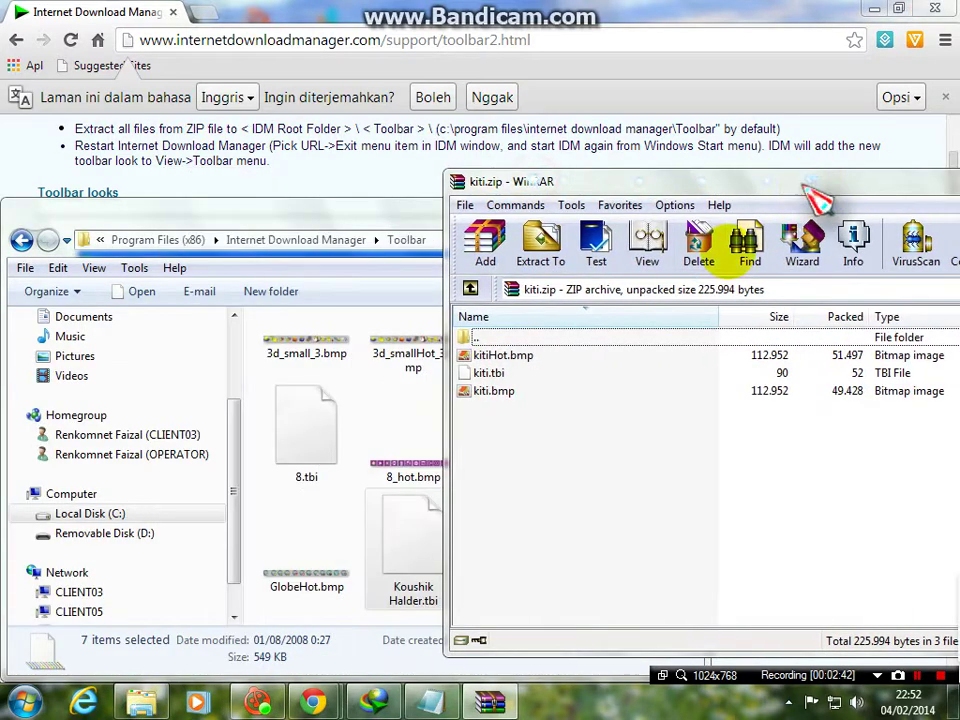
pyautogui.click(541, 354)
pyautogui.keyDown('shift'); pyautogui.click(533, 394); pyautogui.keyUp('shift')
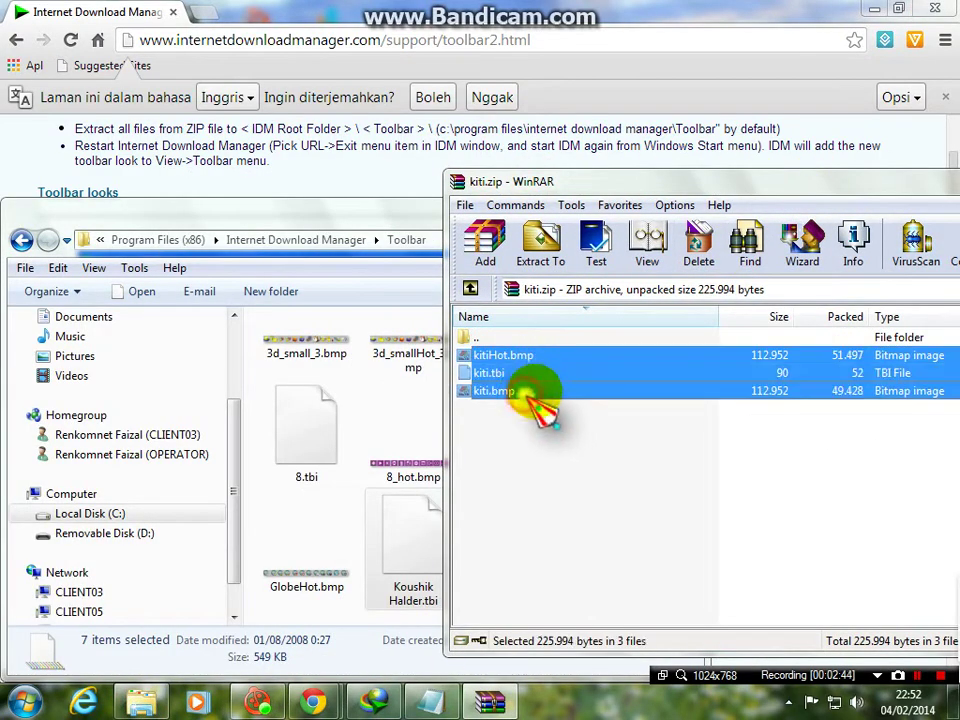
pyautogui.moveTo(563, 372); pyautogui.dragTo(352, 438)
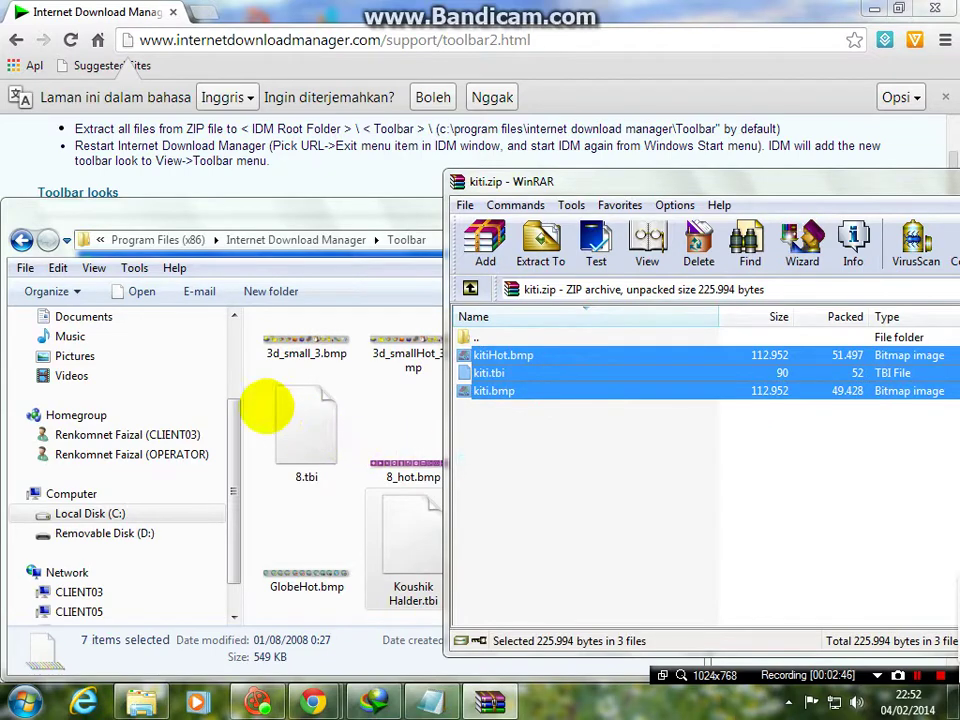
pyautogui.moveTo(255, 403); pyautogui.dragTo(255, 403)
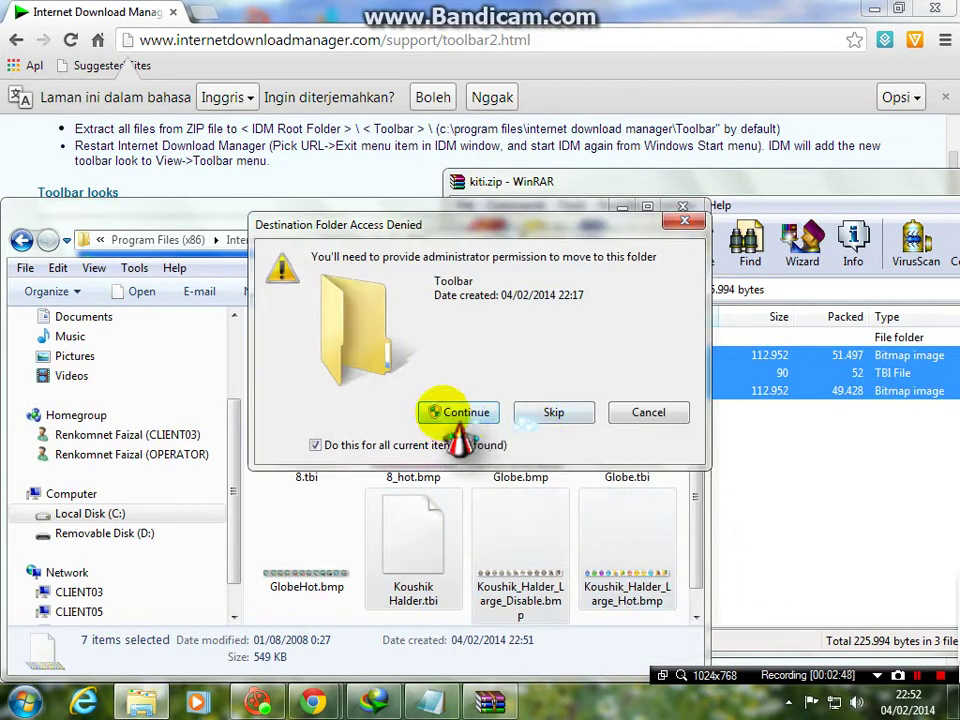
pyautogui.click(455, 413)
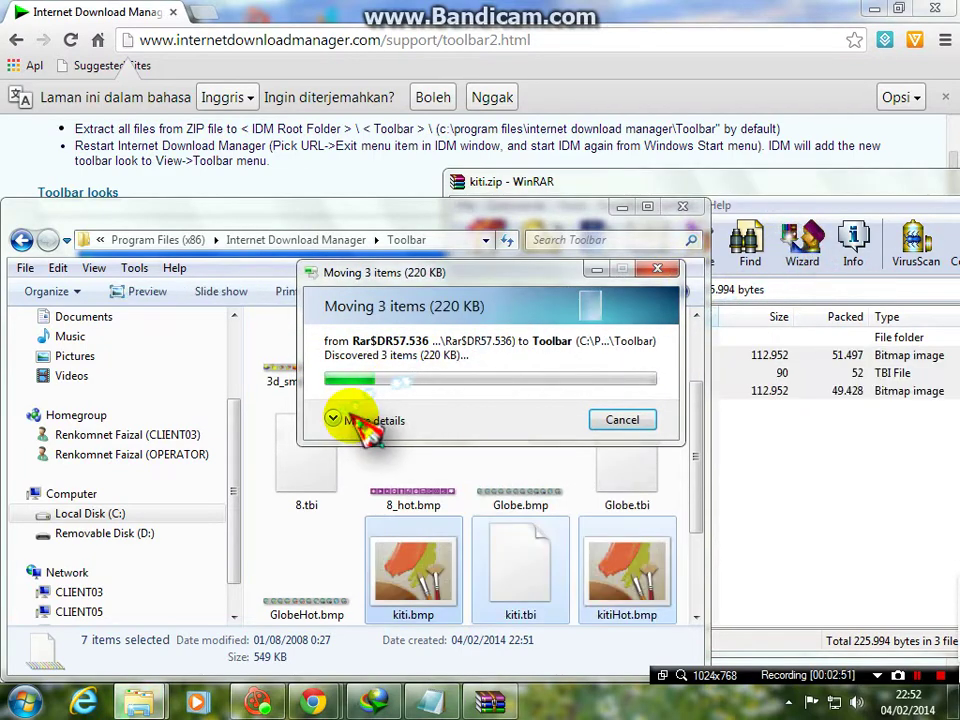
# Close the kiti.zip archive and the Toolbar folder window, and minimize the browser.
pyautogui.moveTo(816, 186); pyautogui.dragTo(456, 218)
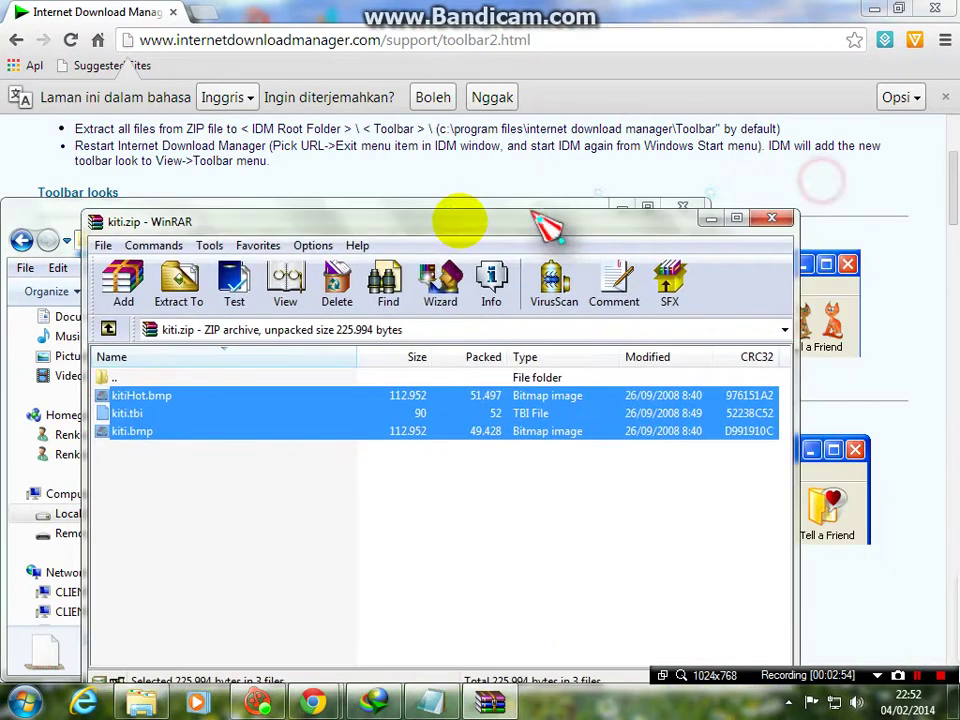
pyautogui.click(777, 216)
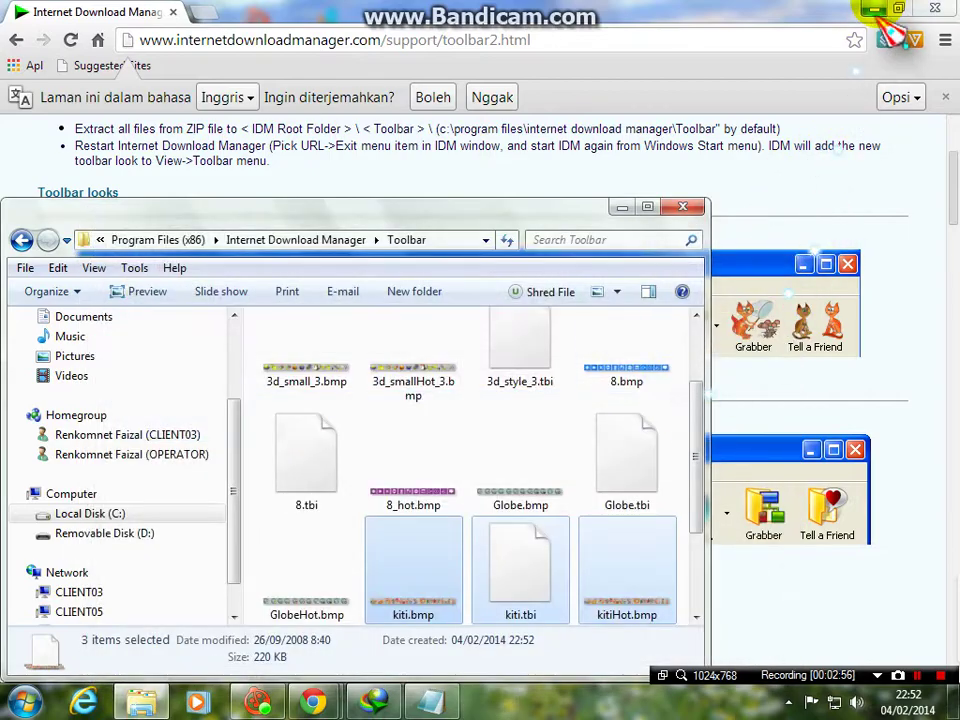
pyautogui.click(874, 8)
pyautogui.click(688, 209)
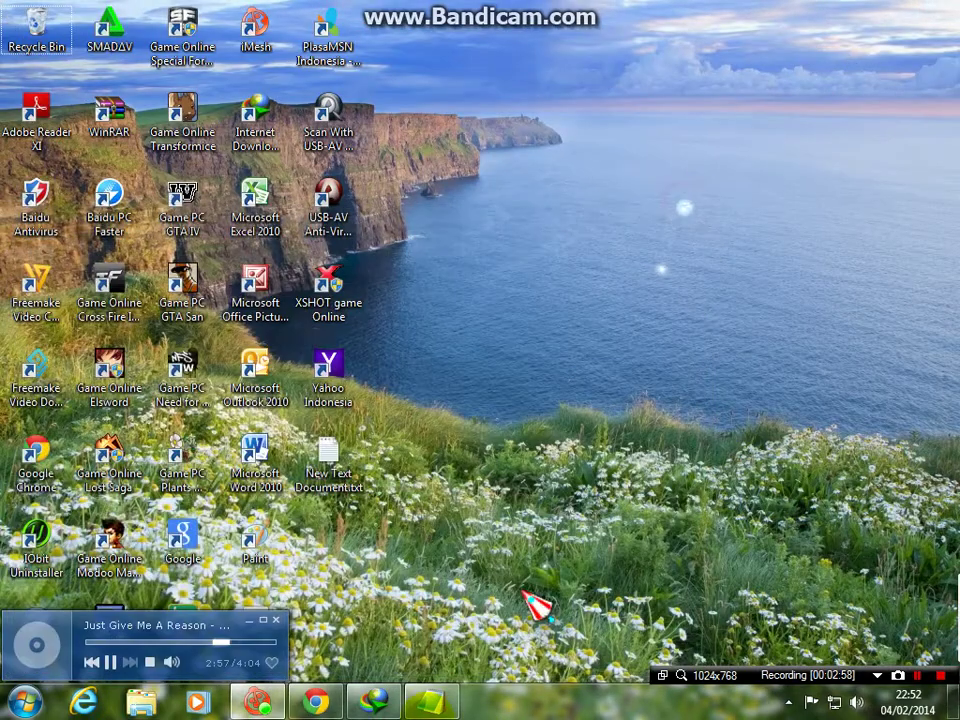
# Close the Internet Download Manager window and exit the program completely, including its background process.
pyautogui.click(380, 703)
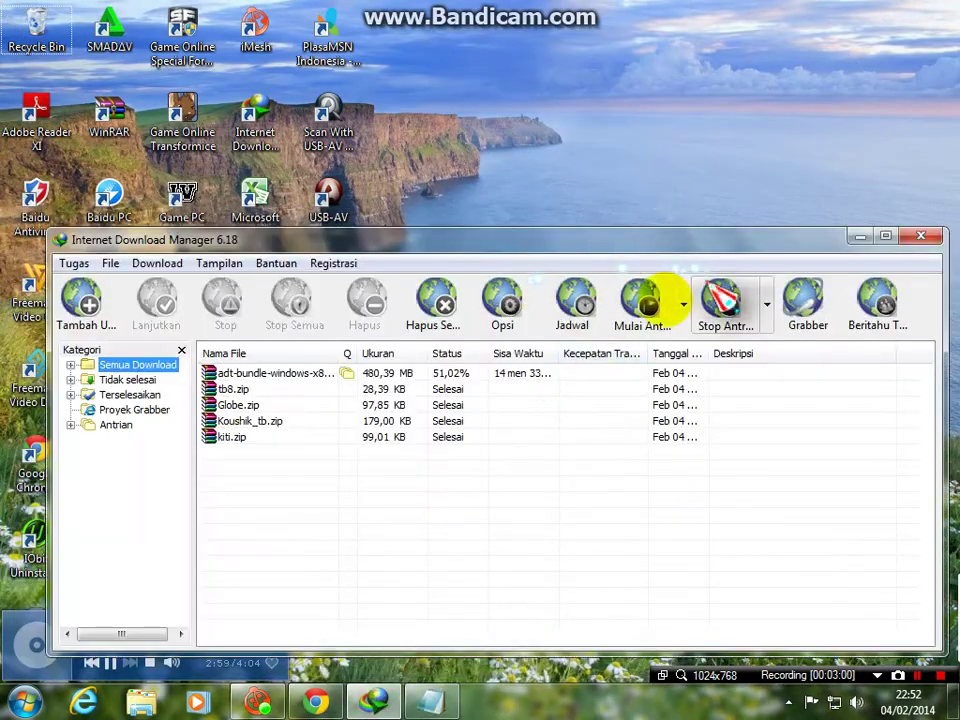
pyautogui.click(921, 236)
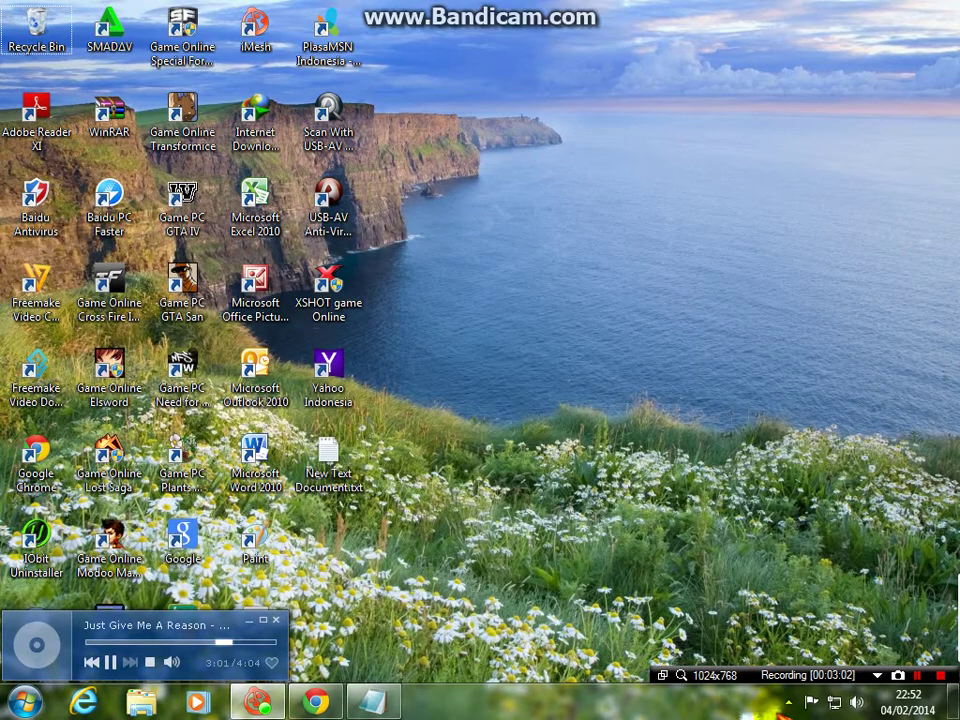
pyautogui.click(787, 702)
pyautogui.rightClick(750, 604)
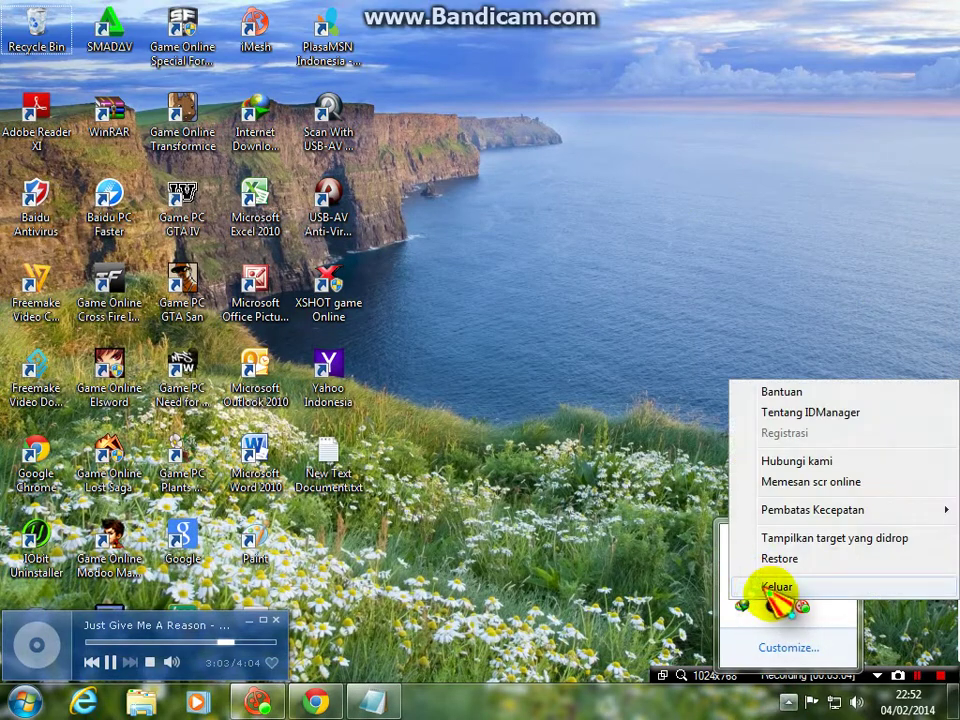
pyautogui.click(775, 587)
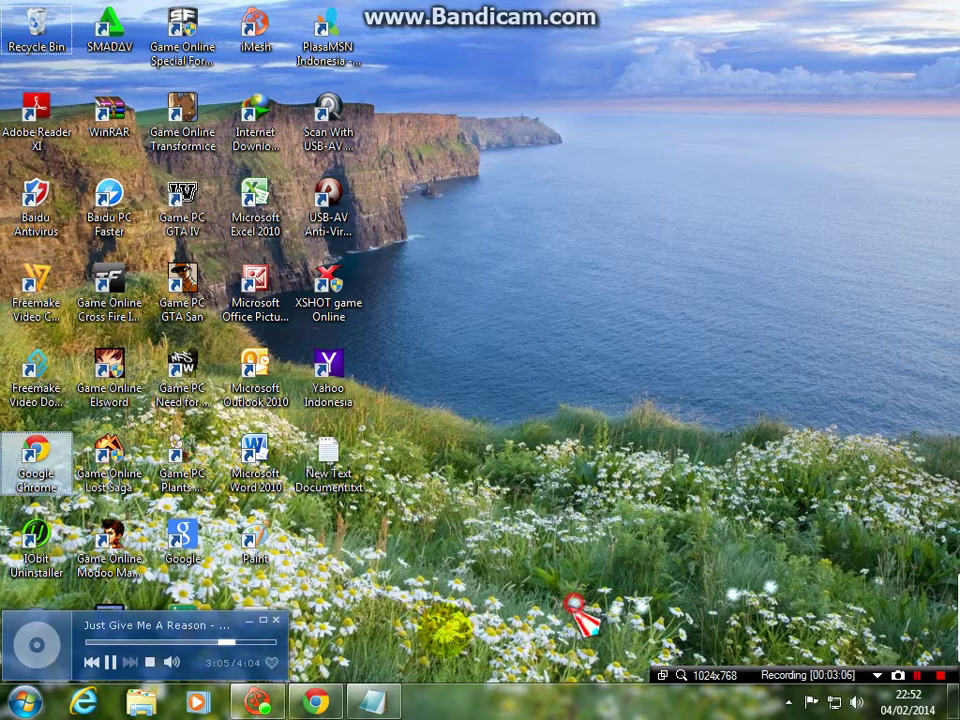
# Launch Internet Download Manager again and dismiss the tip of the day.
pyautogui.press('super')
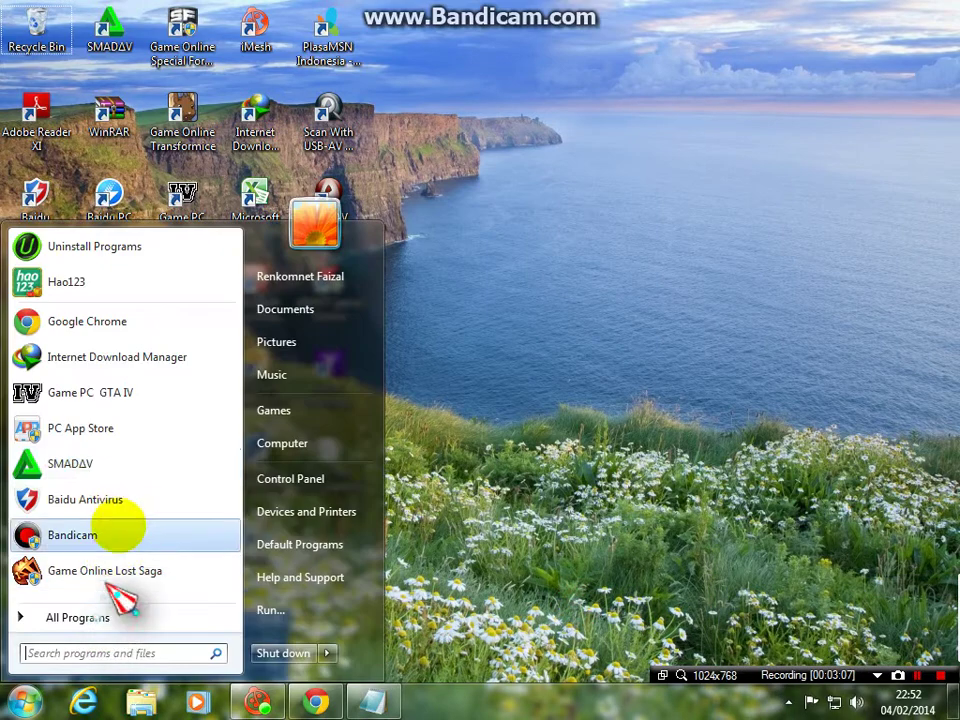
pyautogui.click(68, 360)
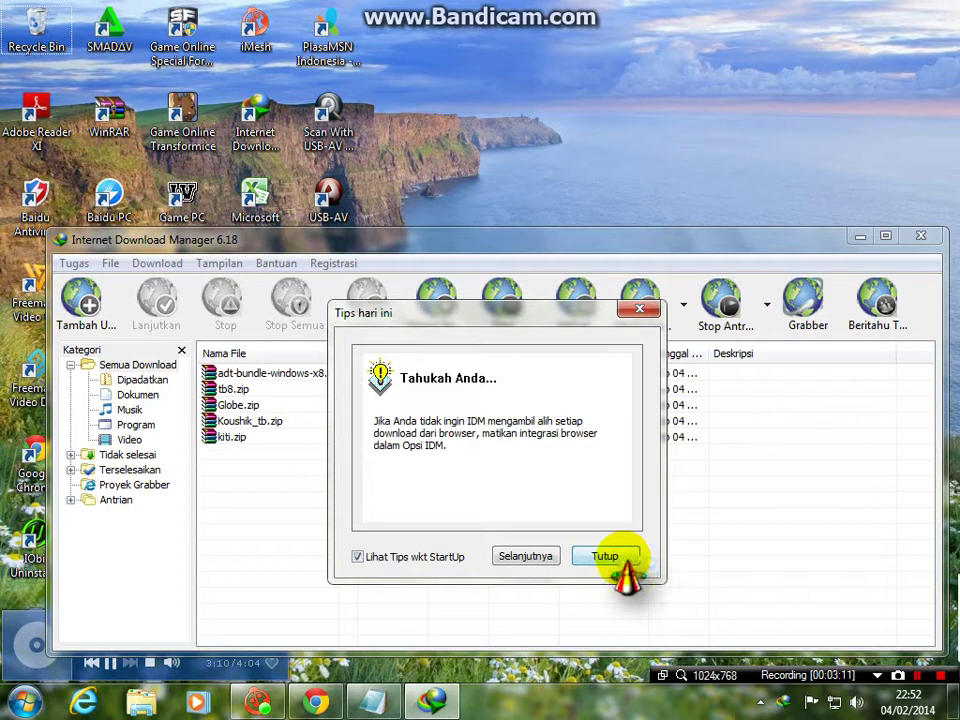
pyautogui.click(612, 558)
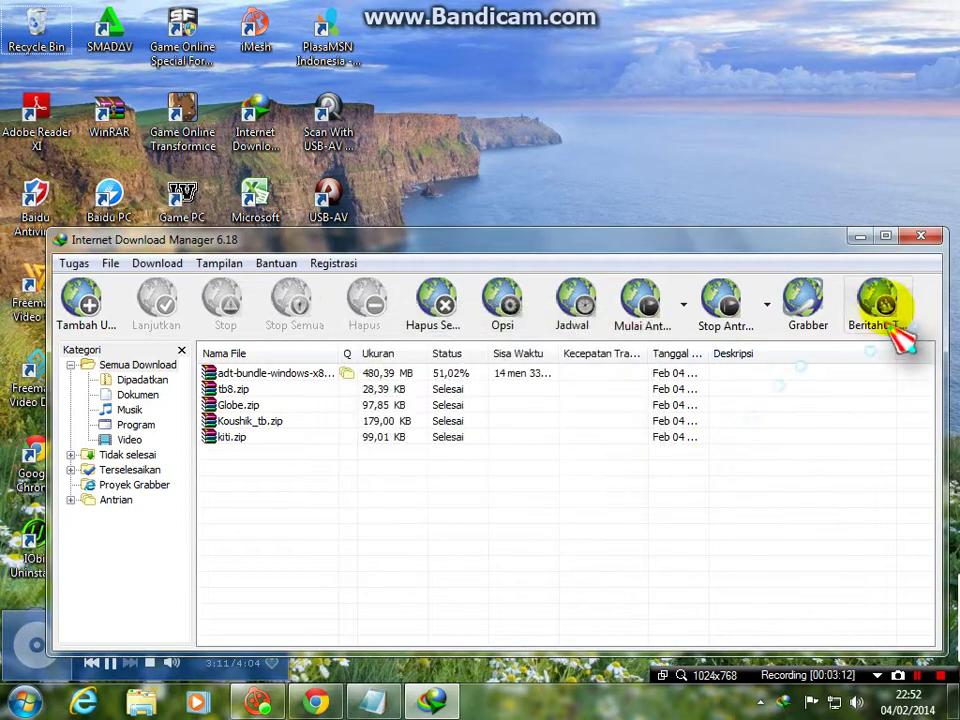
# Apply the Koushik Halder look to the toolbar to try it out, and replace it with the Kiti look.
pyautogui.rightClick(917, 301)
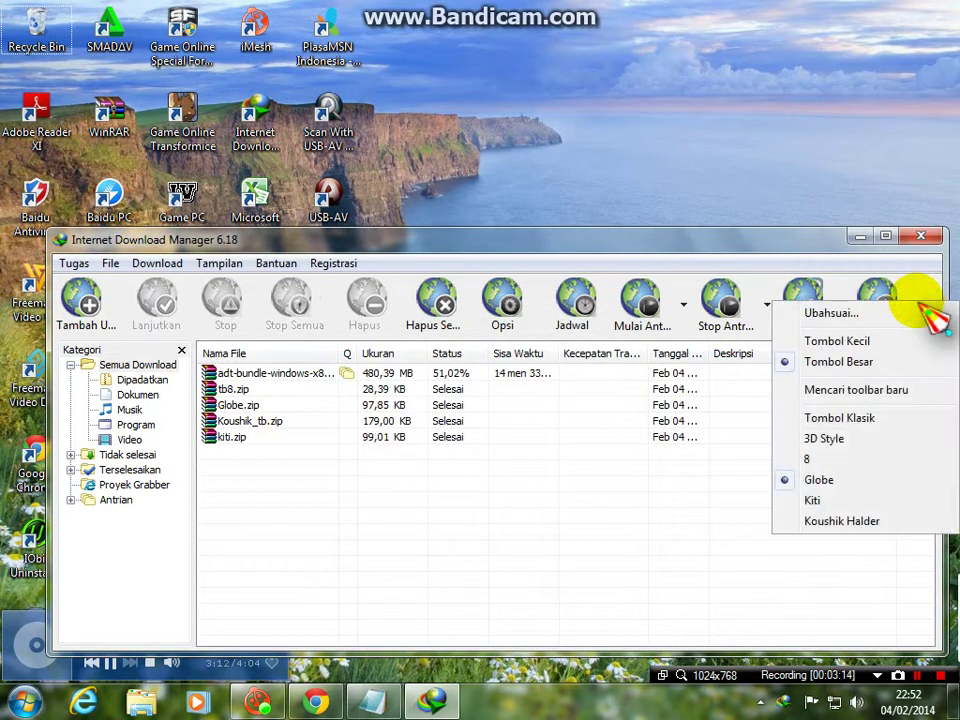
pyautogui.click(870, 521)
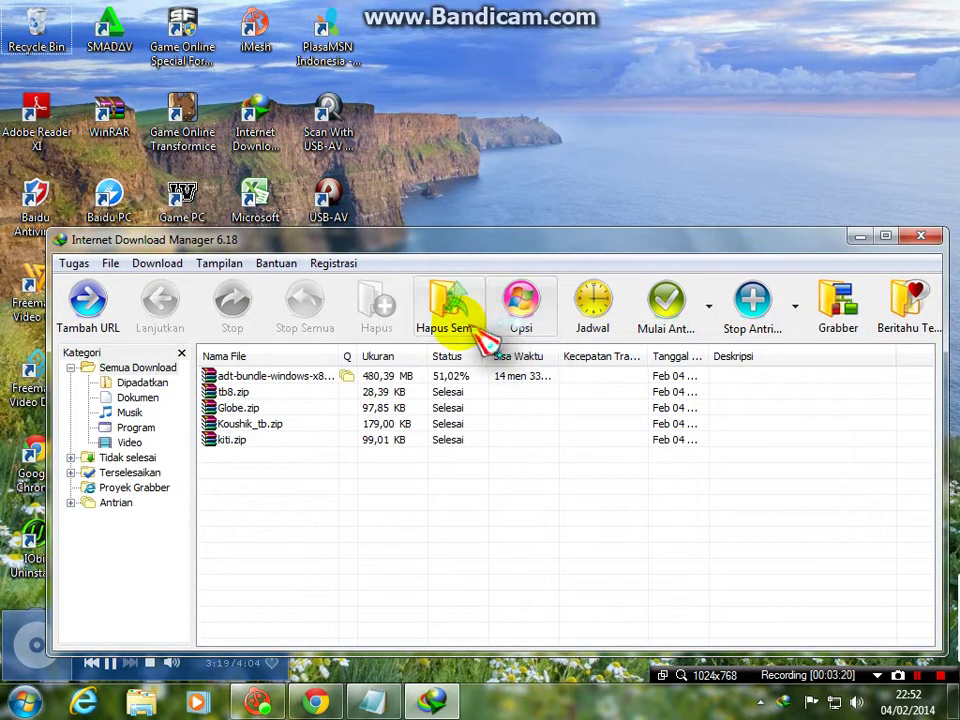
pyautogui.rightClick(940, 300)
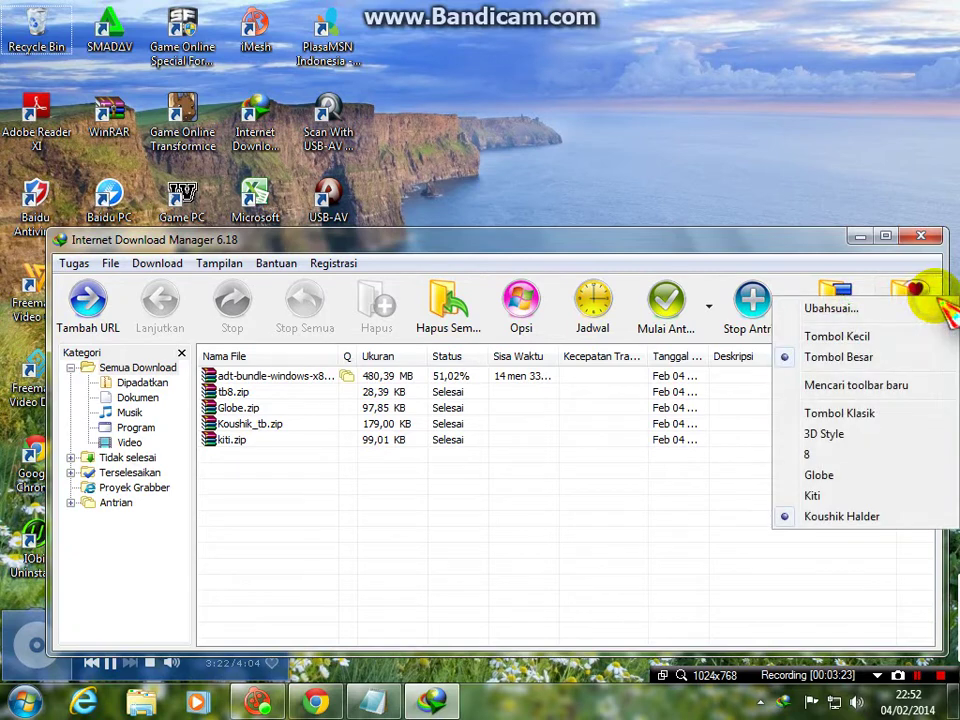
pyautogui.click(870, 495)
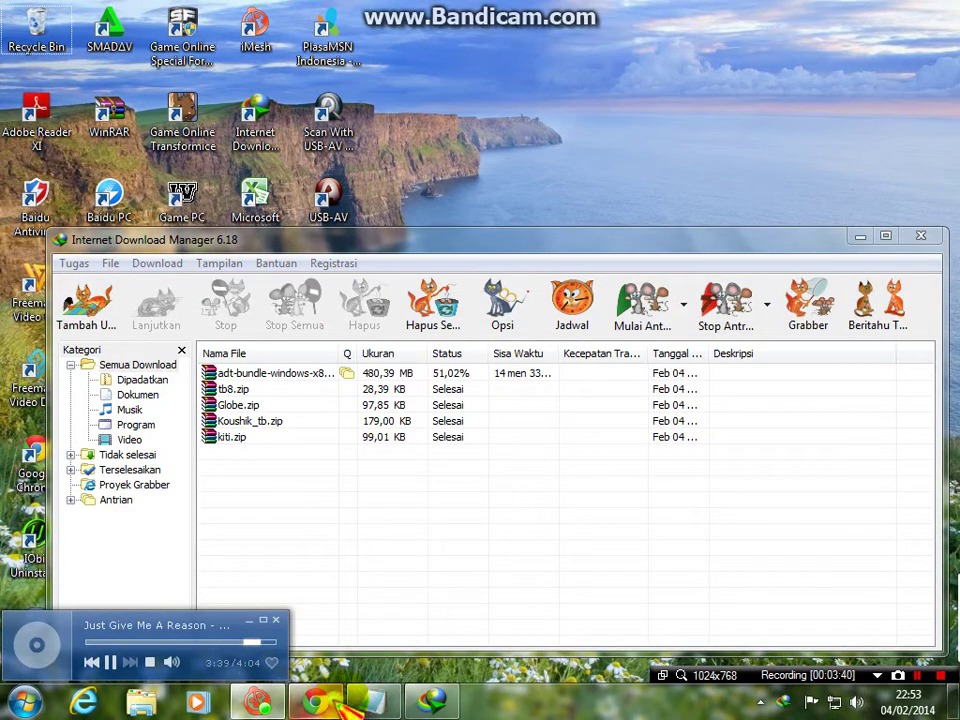
# Switch to the Notepad document with the toolbar link, bring the start of its lines into view and deselect the URL.
pyautogui.click(373, 702)
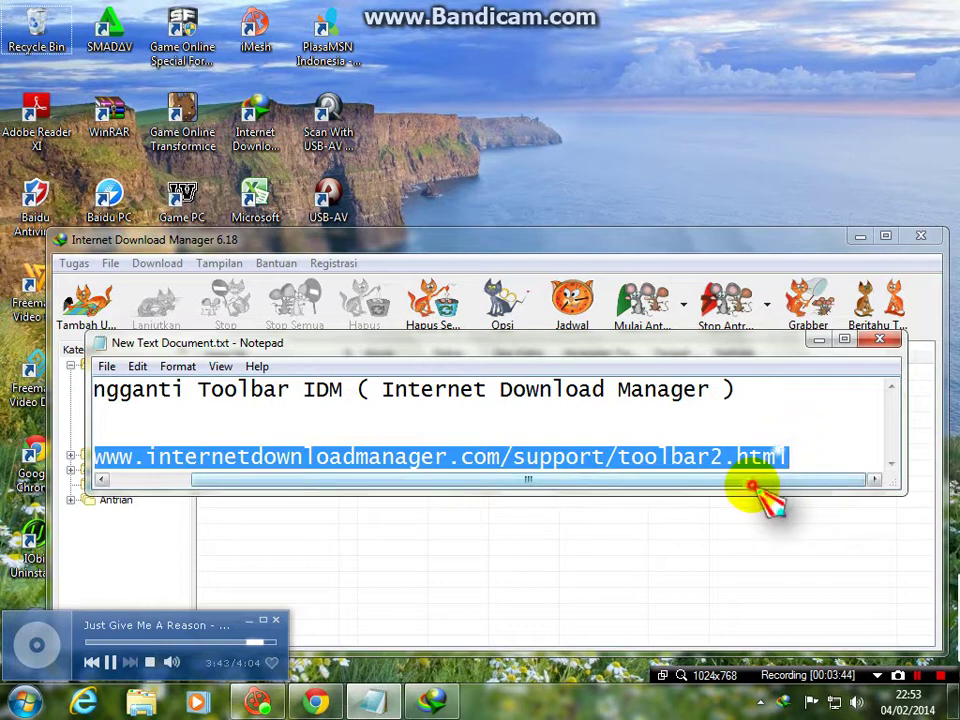
pyautogui.moveTo(757, 488); pyautogui.dragTo(671, 489)
pyautogui.click(645, 432)
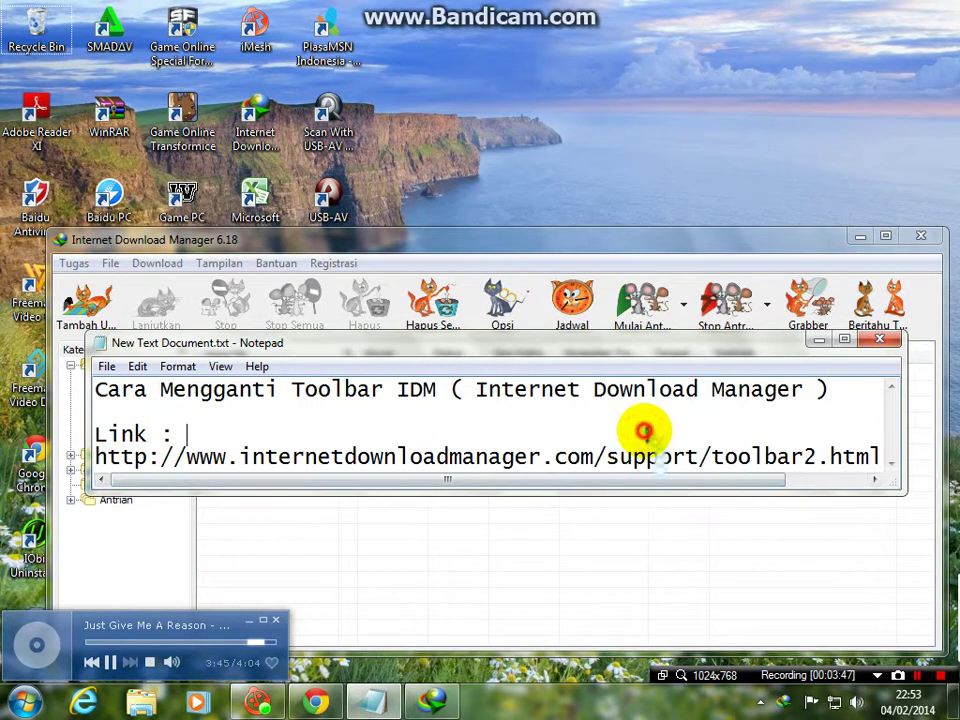